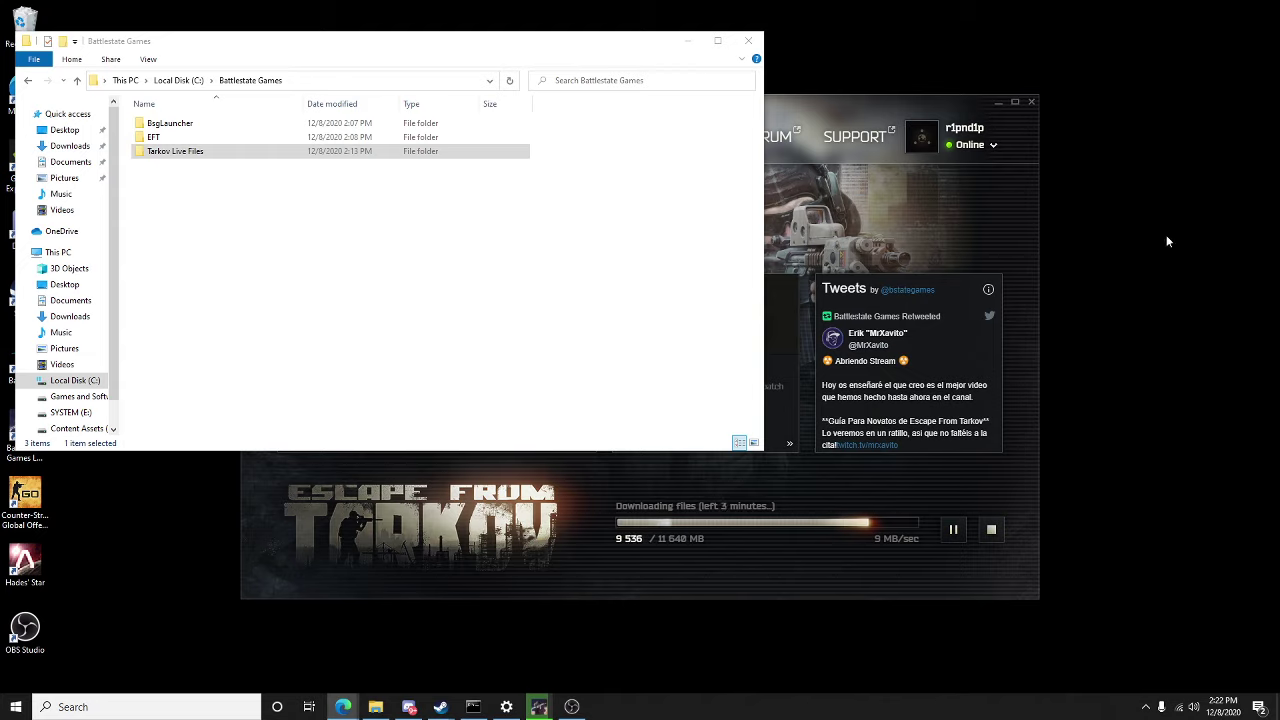
# Open the Tarkov Live Files folder inside Battlestate Games to check its contents.
pyautogui.click(178, 153)
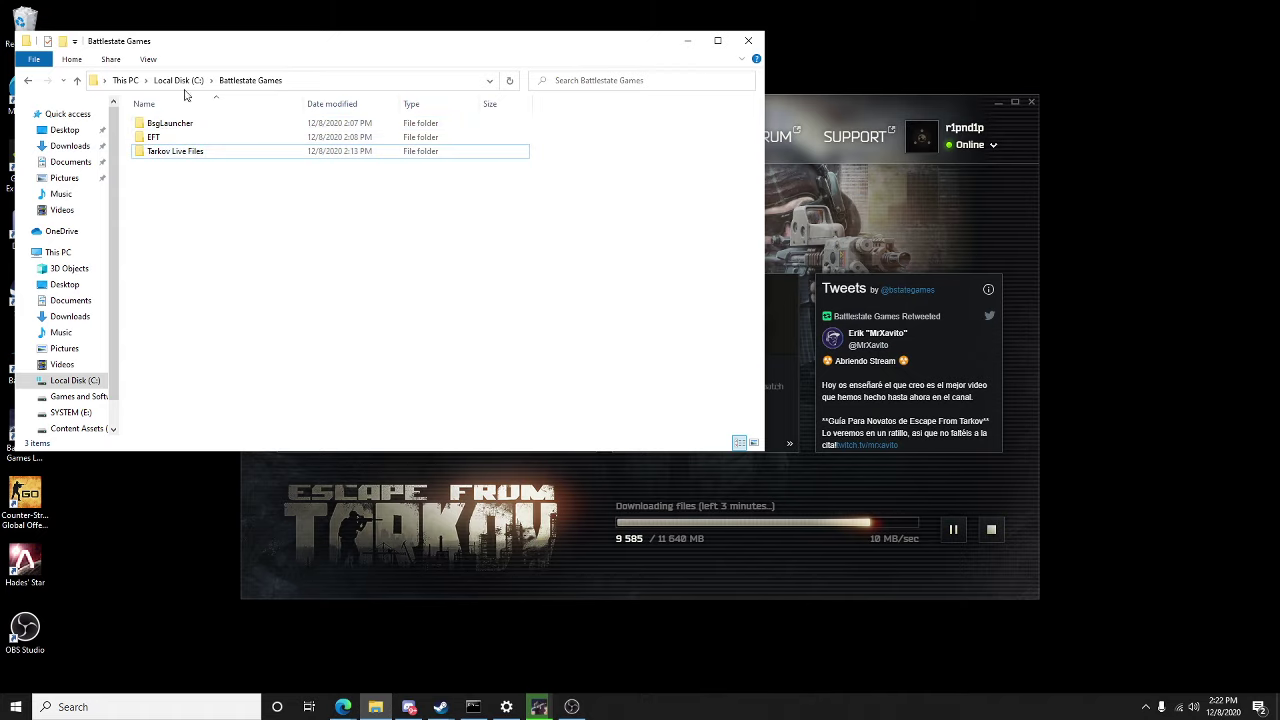
pyautogui.hotkey('alt', 'Up')
pyautogui.doubleClick(175, 138)
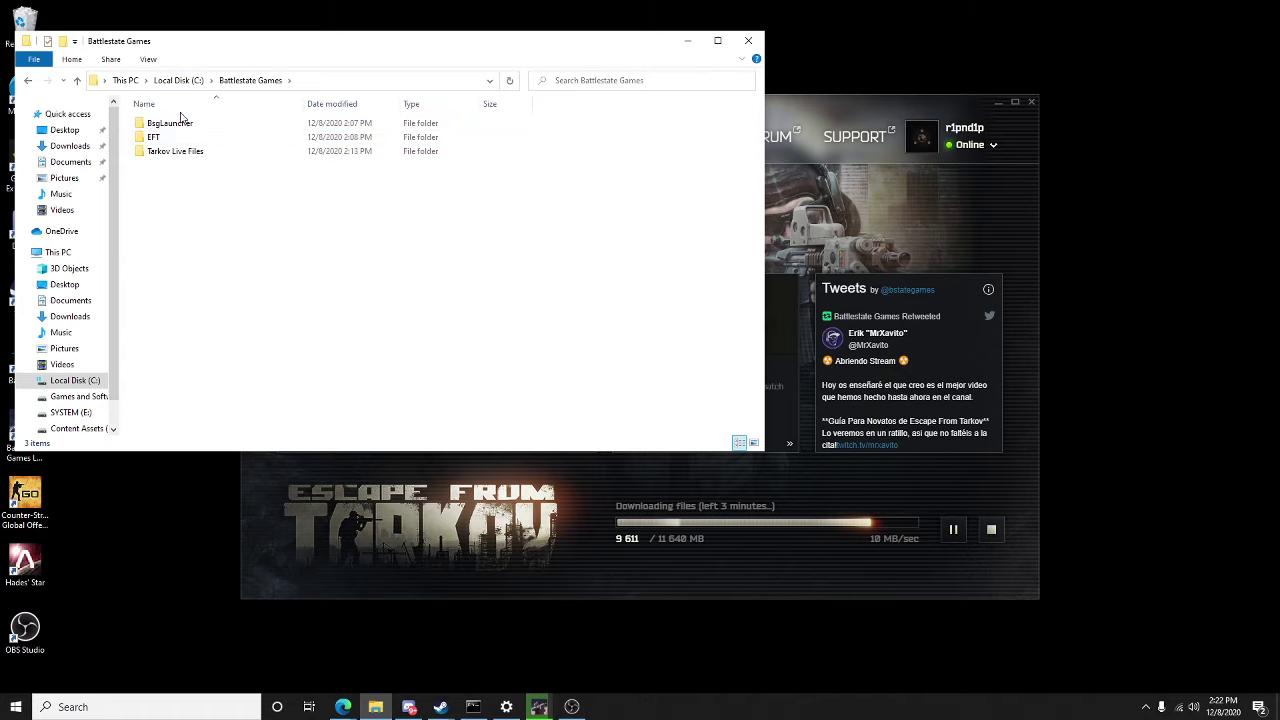
pyautogui.click(167, 155)
pyautogui.doubleClick(167, 156)
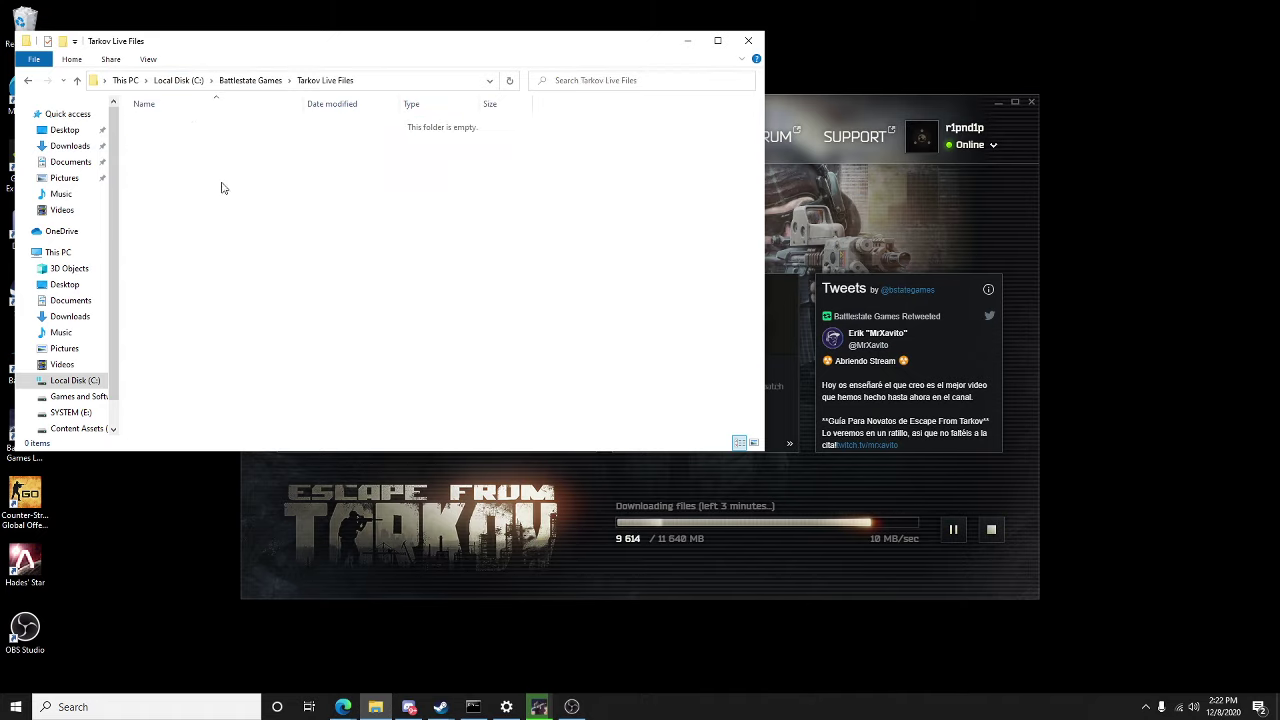
# Create a new test folder inside the Battlestate Games folder and delete it again.
pyautogui.click(250, 80)
pyautogui.rightClick(172, 170)
pyautogui.moveTo(300, 330)
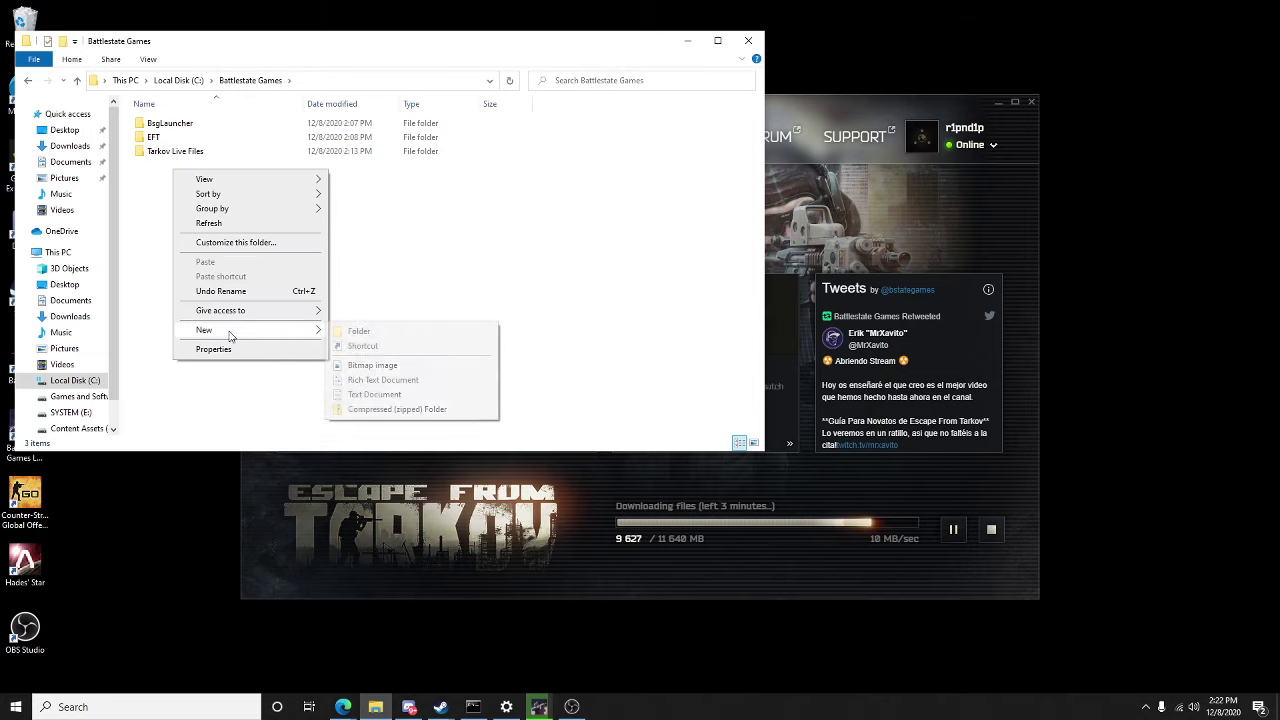
pyautogui.click(355, 331)
pyautogui.write('tarkovb')
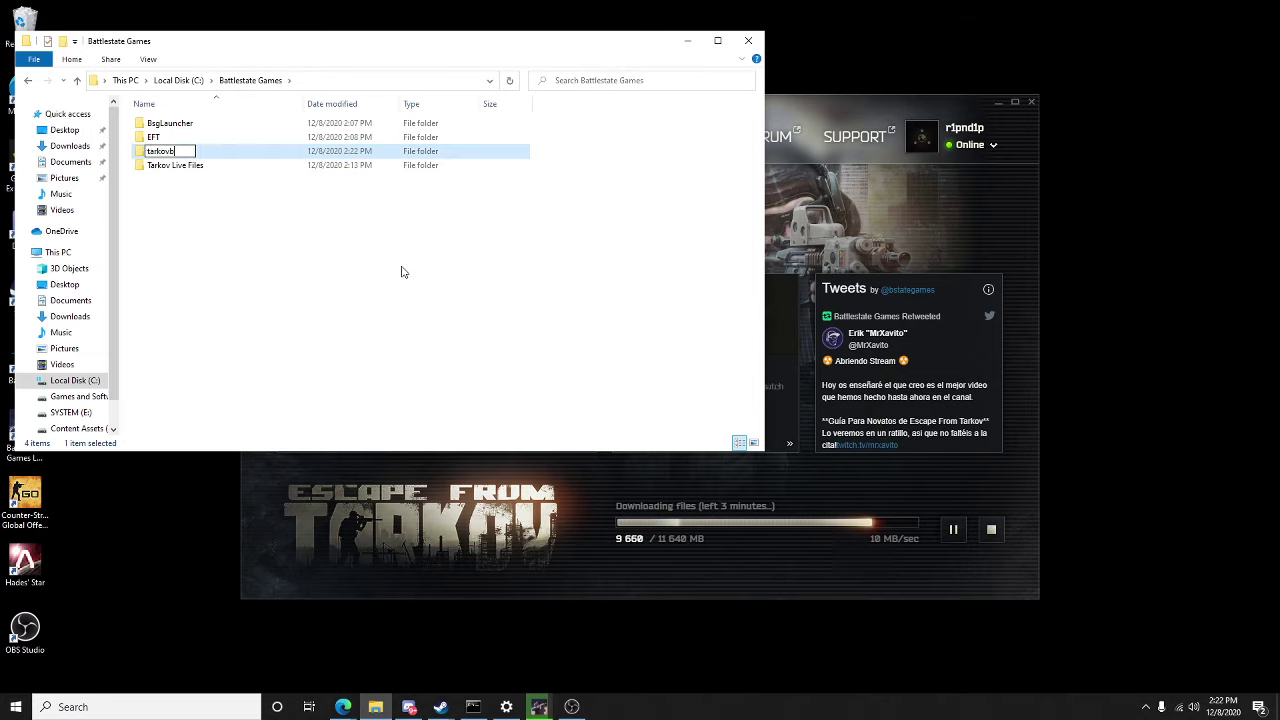
pyautogui.press('BackSpace')
pyautogui.press('BackSpace')
pyautogui.press('BackSpace')
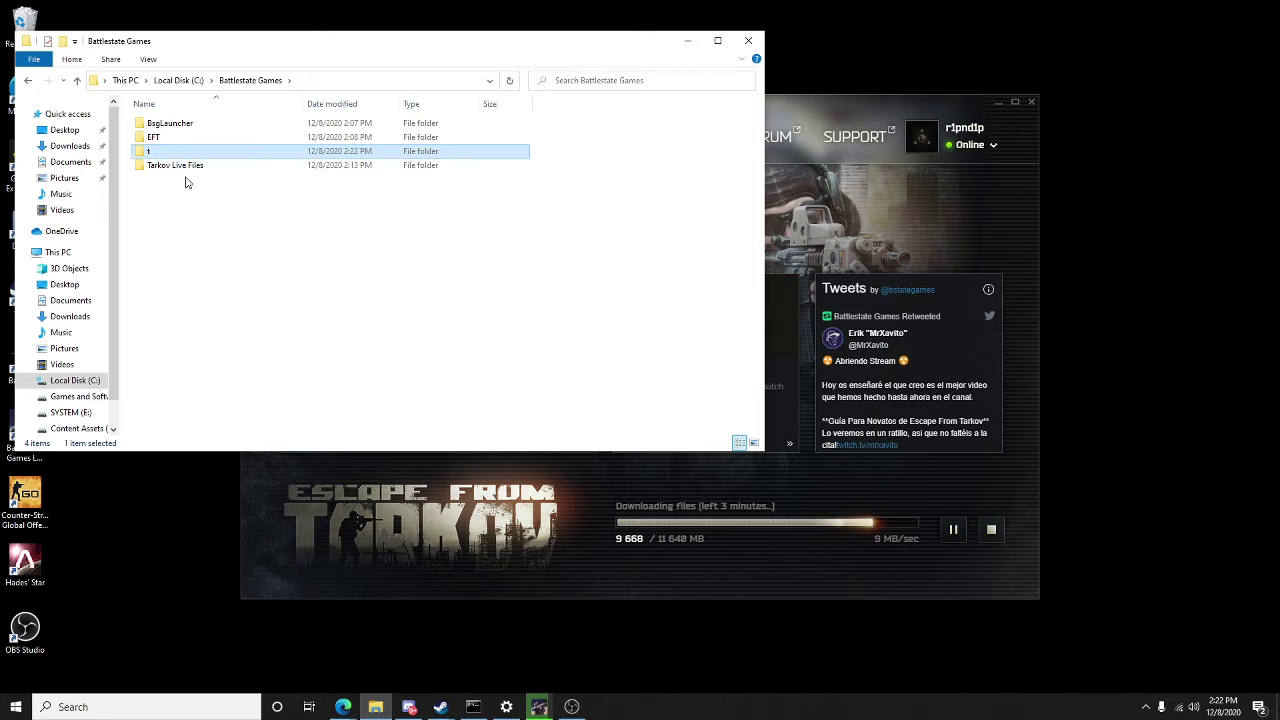
pyautogui.press('Return')
pyautogui.press('Delete')
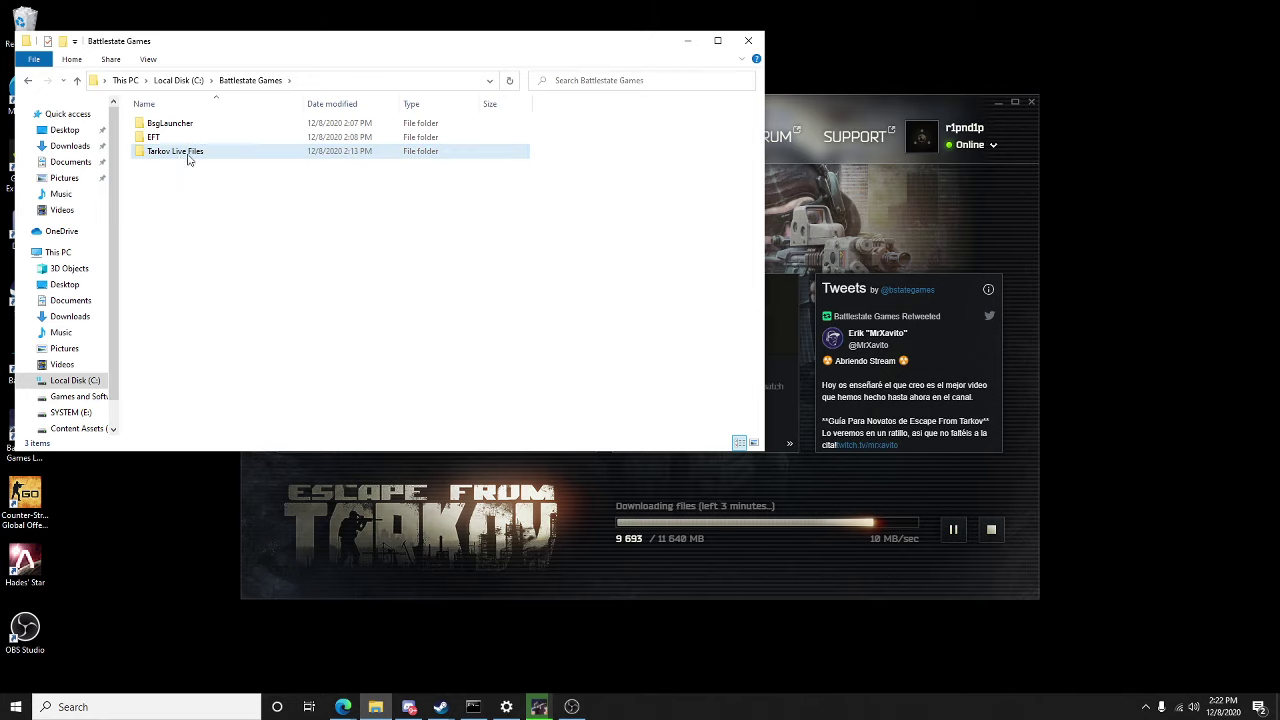
pyautogui.press('Up')
pyautogui.press('Up')
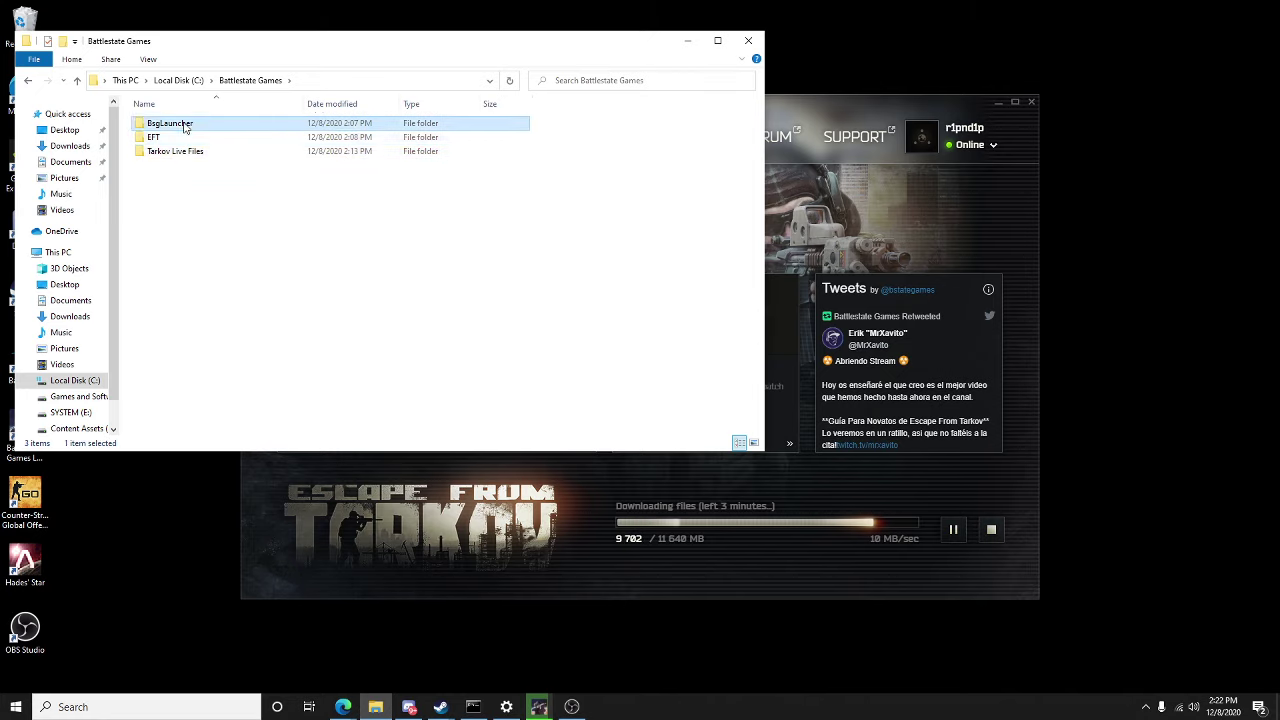
pyautogui.click(177, 153)
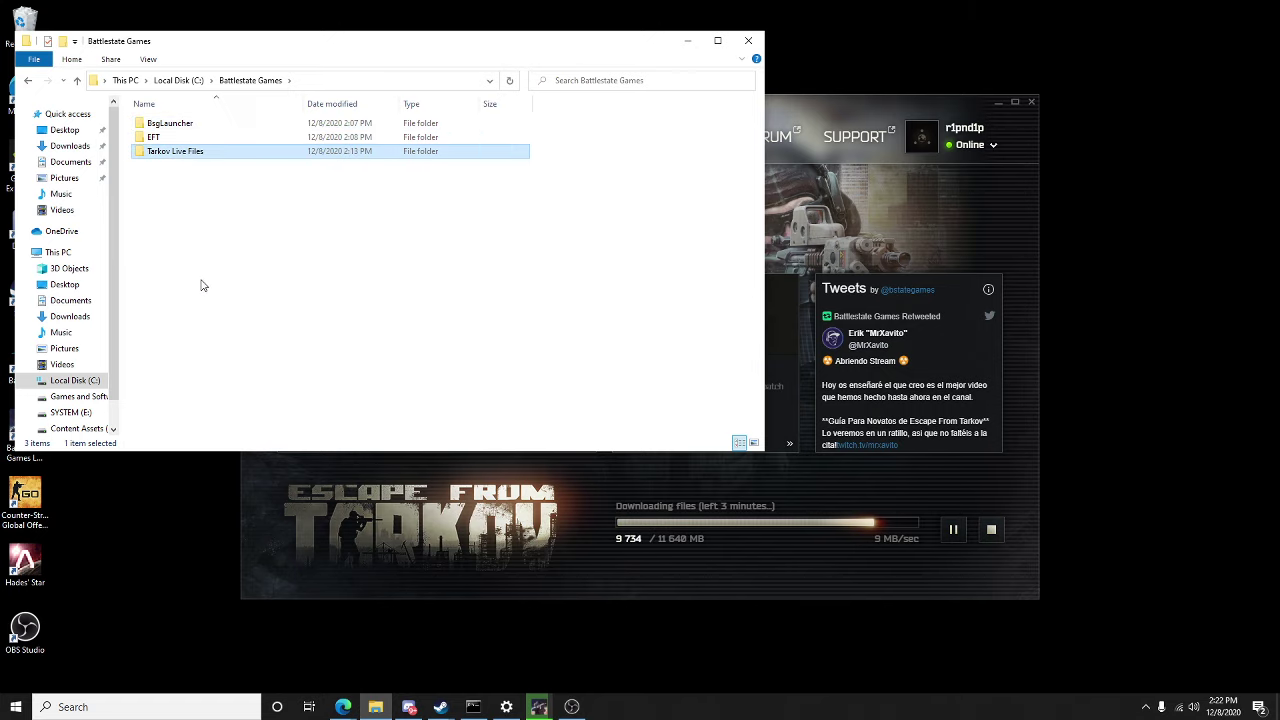
# Close the Battlestate Games launcher when the game download has about one second left.
pyautogui.click(766, 559)
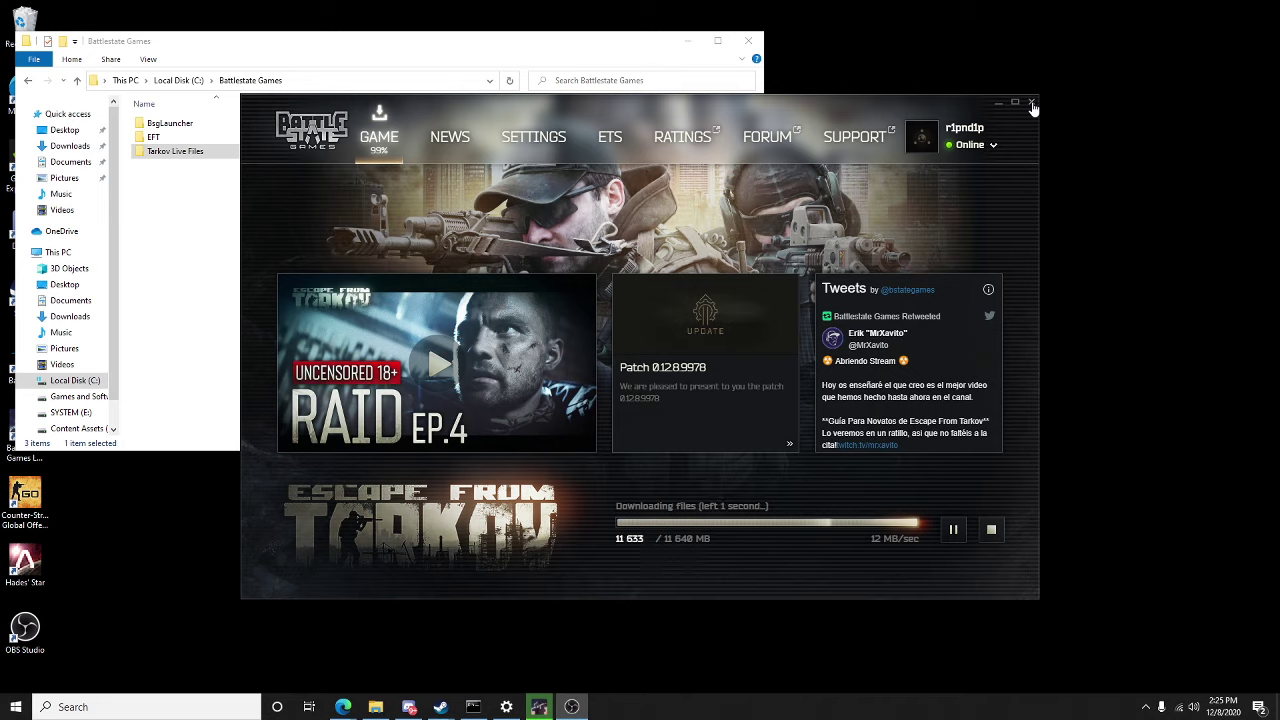
pyautogui.click(1031, 103)
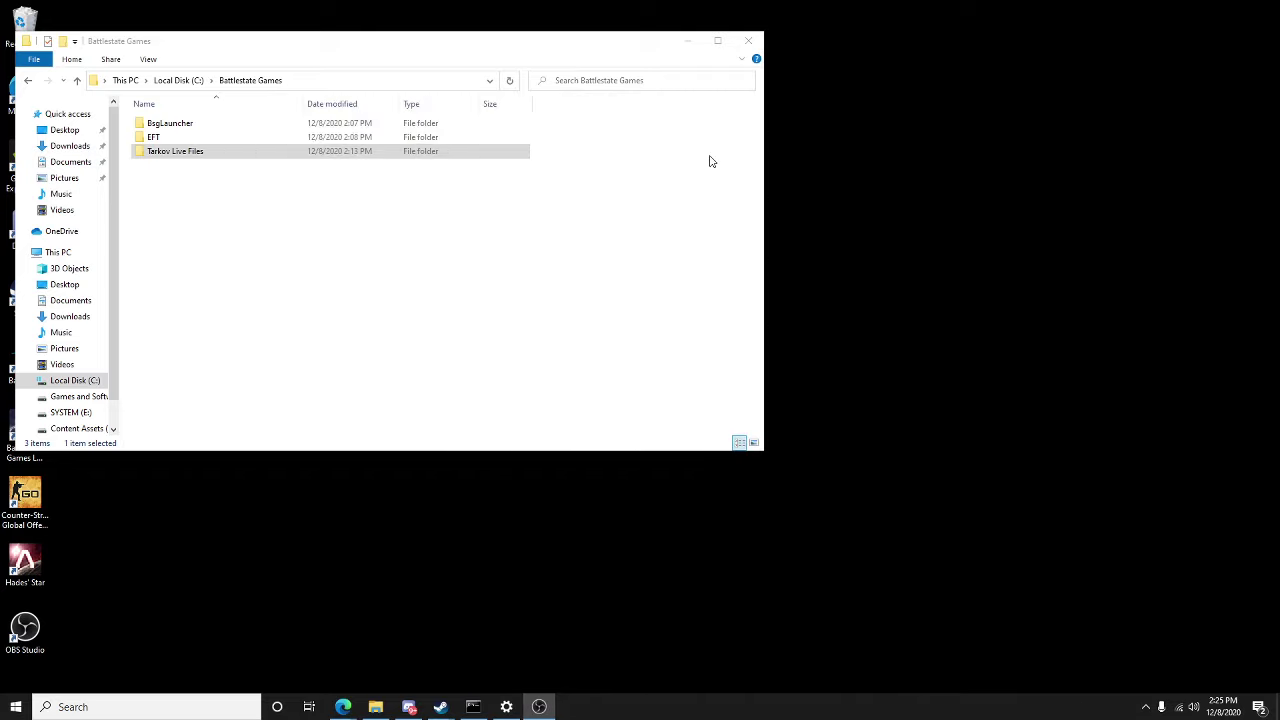
# Go to the Temp folder inside C:\Battlestate Games\BsgLauncher.
pyautogui.doubleClick(186, 138)
pyautogui.moveTo(226, 46); pyautogui.dragTo(526, 122)
pyautogui.click(547, 156)
pyautogui.doubleClick(486, 199)
pyautogui.doubleClick(486, 229)
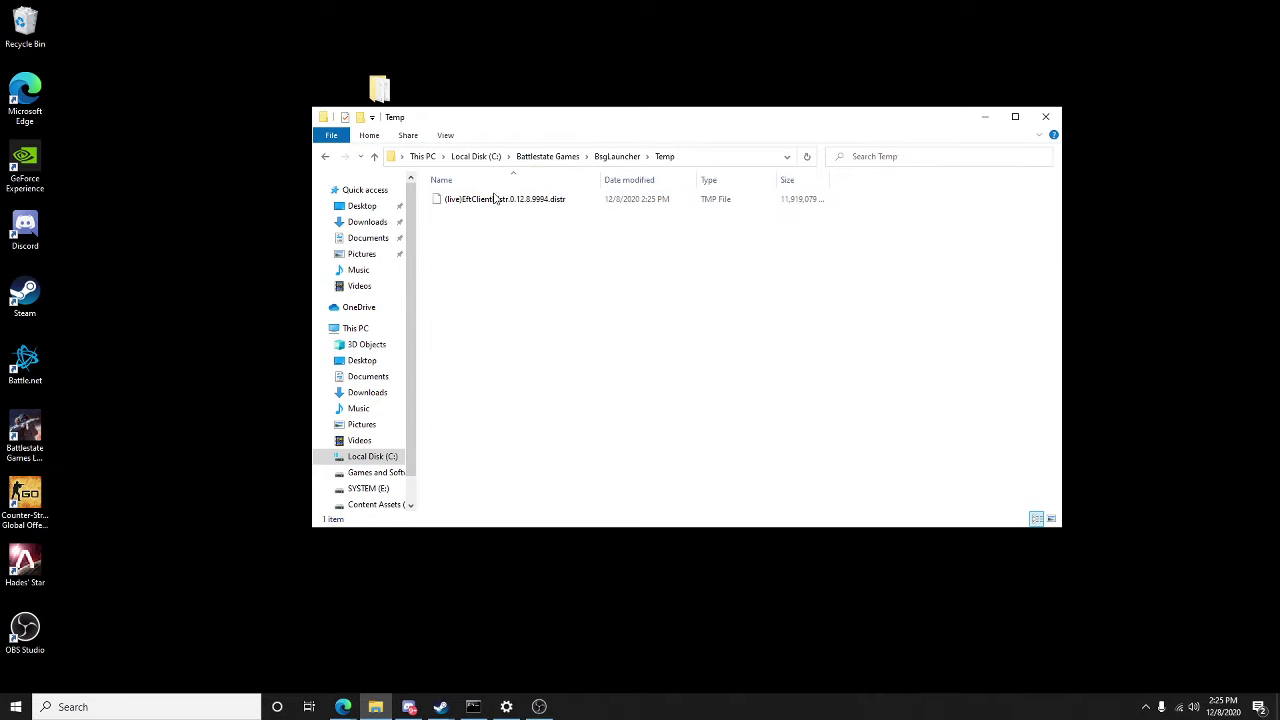
# Copy the (live)EftClientDistr.0.12.8.9994.distr file from the Temp folder to the desktop.
pyautogui.click(493, 199)
pyautogui.rightClick(517, 206)
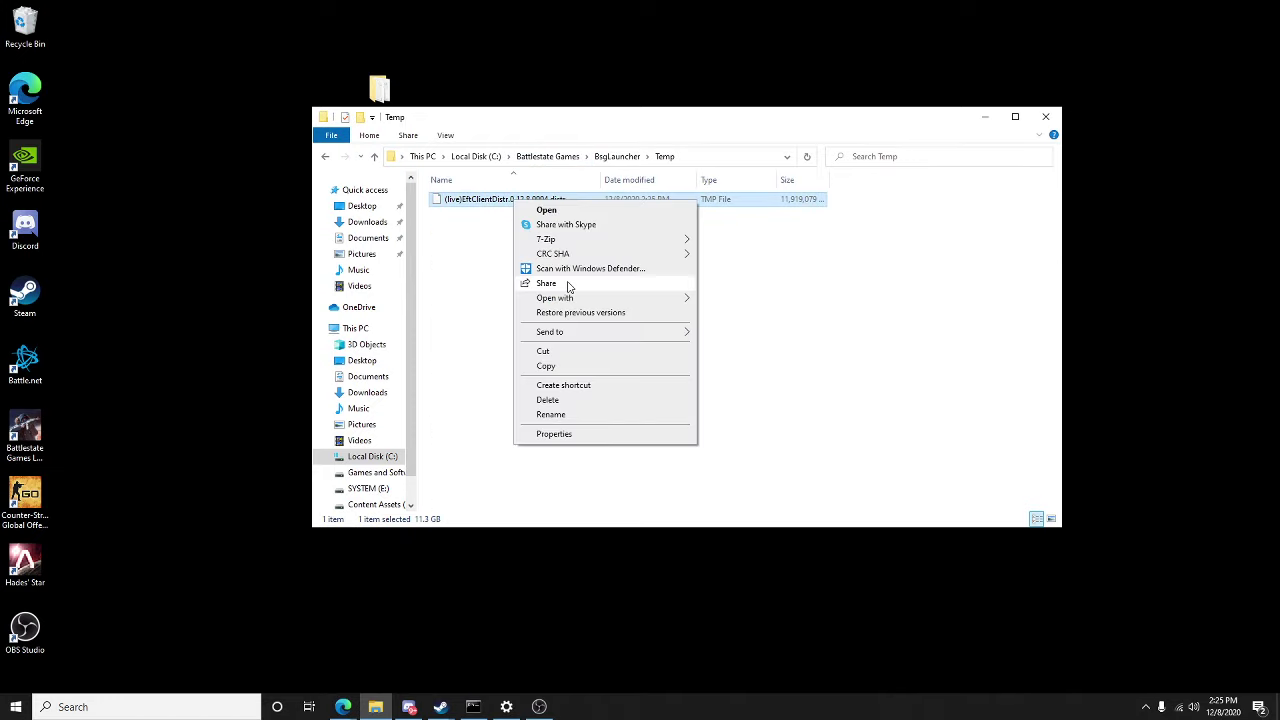
pyautogui.click(563, 352)
pyautogui.rightClick(469, 209)
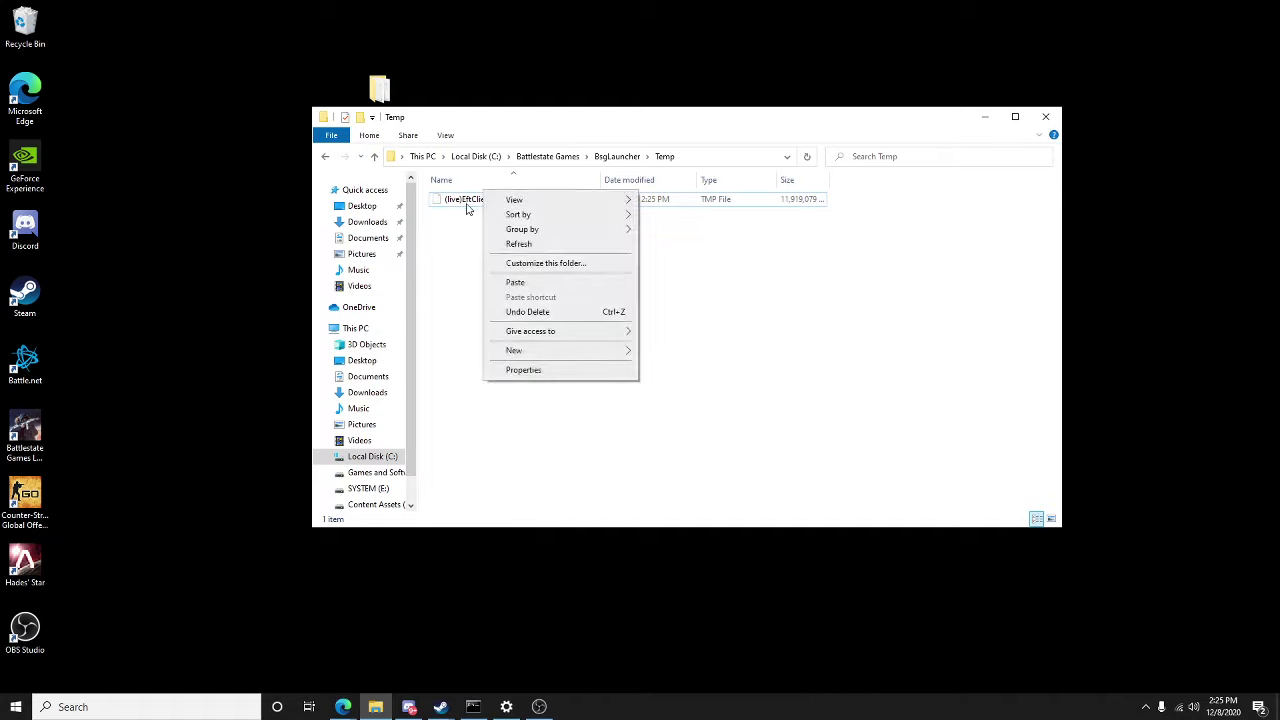
pyautogui.click(471, 202)
pyautogui.rightClick(471, 202)
pyautogui.click(555, 367)
pyautogui.click(1053, 255)
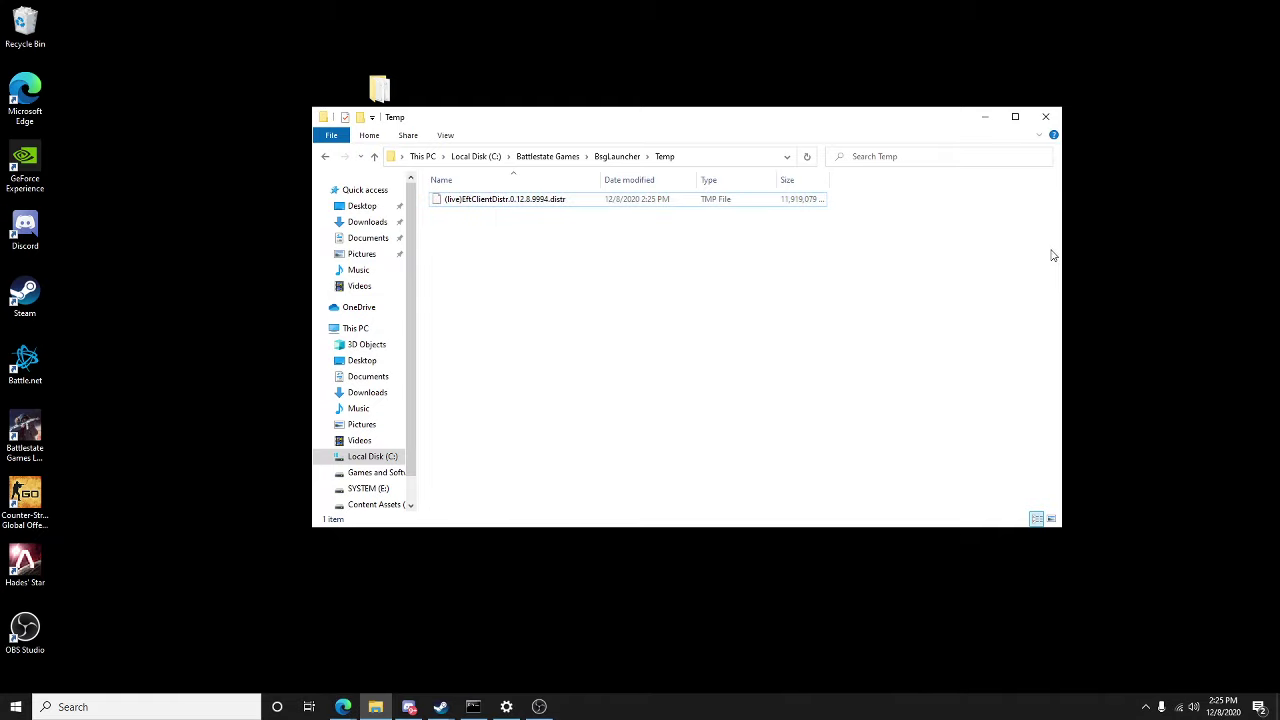
pyautogui.rightClick(1122, 258)
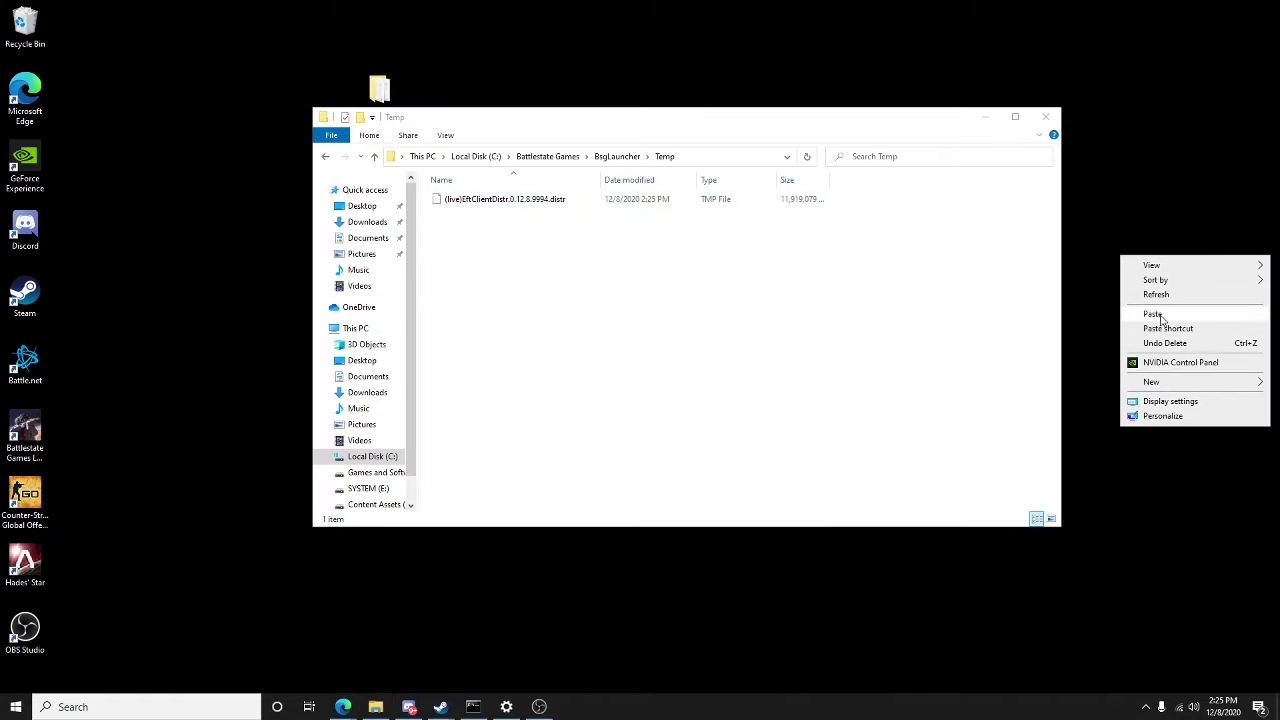
pyautogui.click(1168, 314)
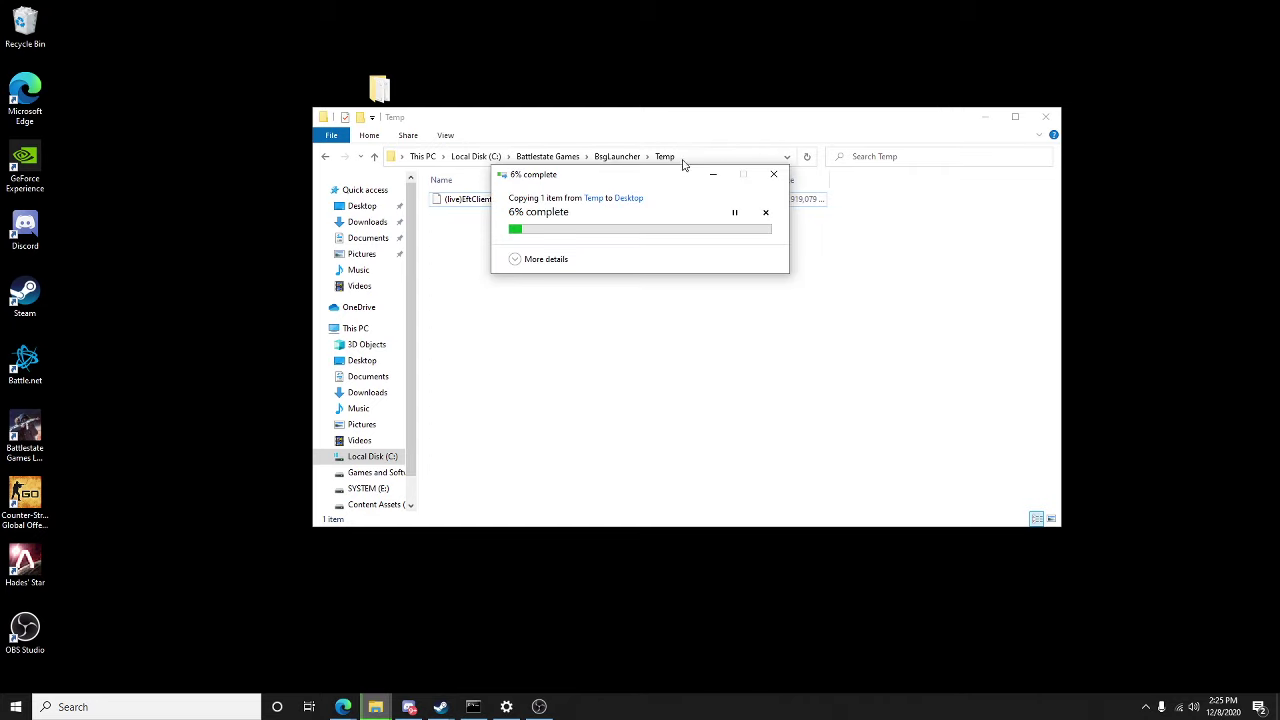
# Move the Temp window aside and place the copied distribution file in an empty area of the desktop near it.
pyautogui.moveTo(631, 126); pyautogui.dragTo(392, 120)
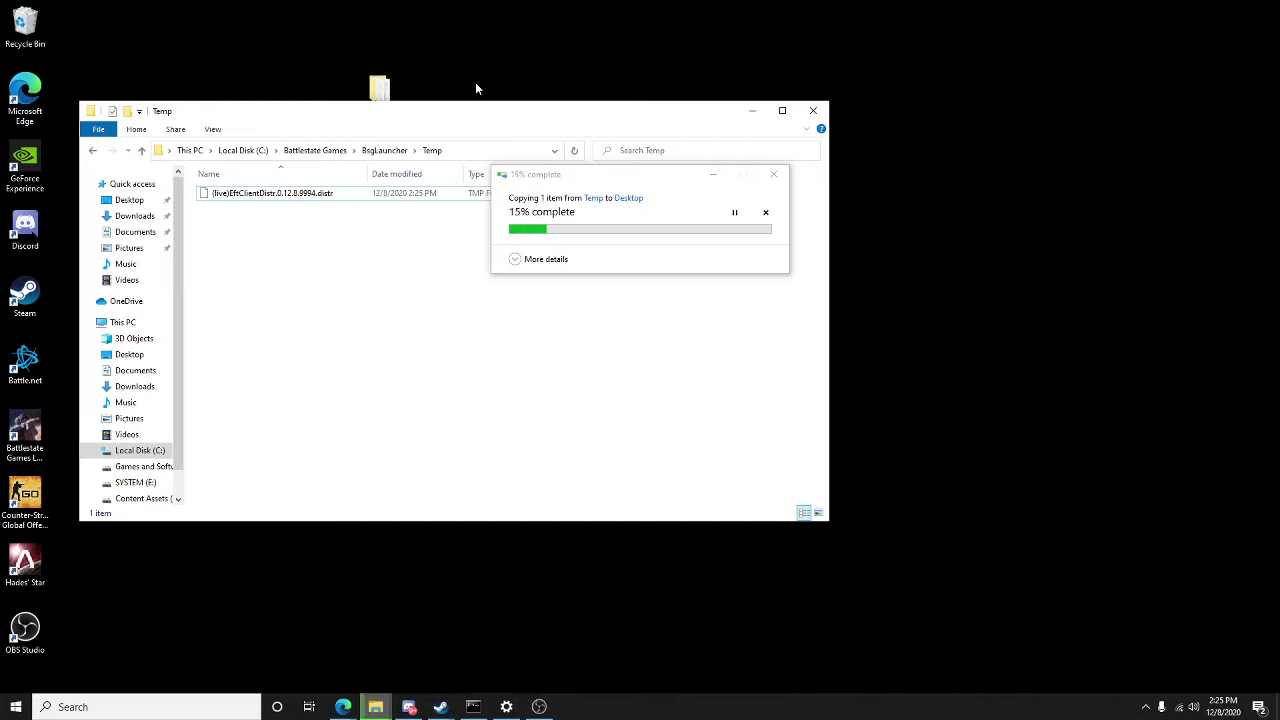
pyautogui.click(533, 47)
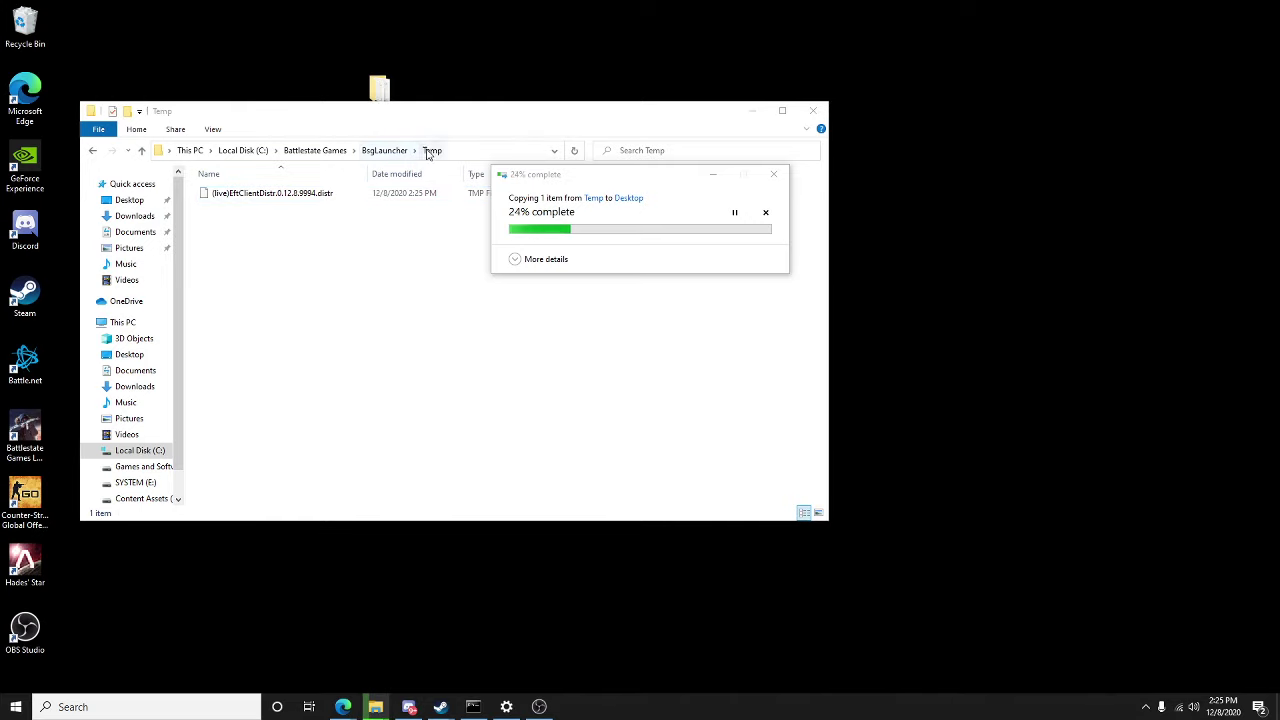
pyautogui.click(291, 197)
pyautogui.moveTo(475, 115); pyautogui.dragTo(458, 53)
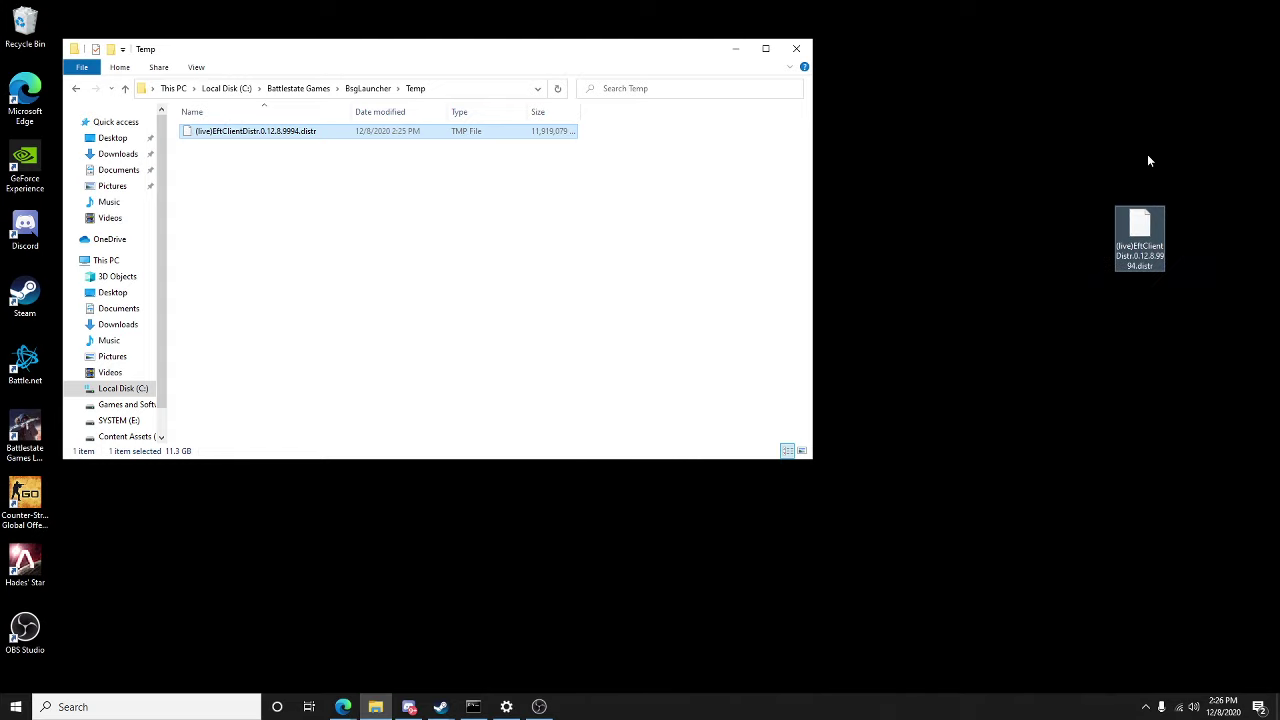
pyautogui.moveTo(1140, 232); pyautogui.dragTo(942, 172)
# Set up a 7-Zip extraction of the desktop distribution file with C:\Battlestate Games\Tarkov Live Files as the destination.
pyautogui.rightClick(952, 183)
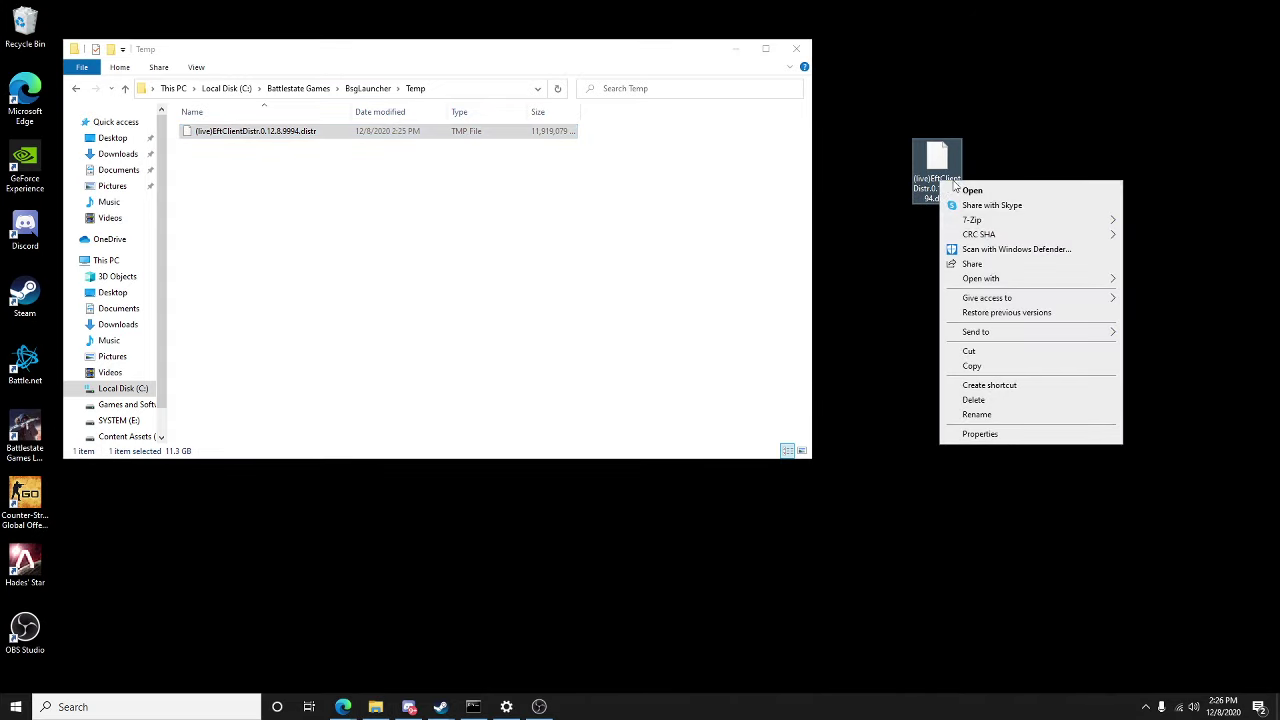
pyautogui.moveTo(1003, 227)
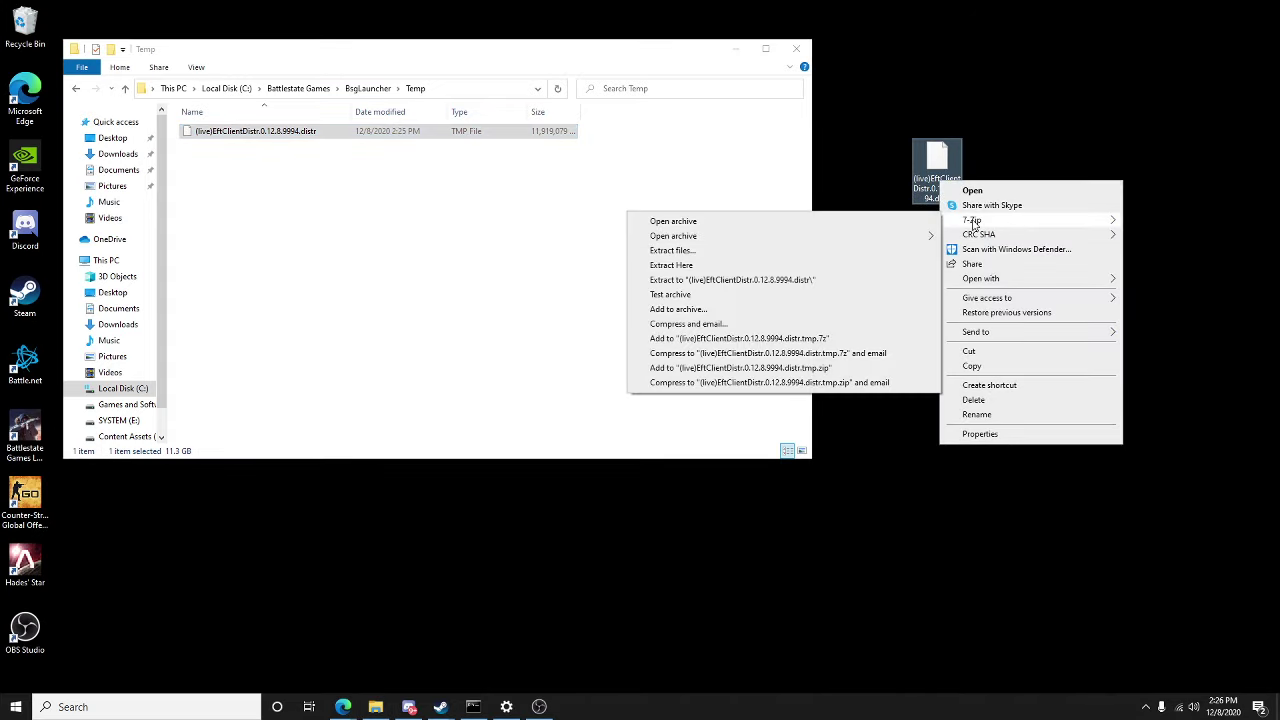
pyautogui.click(675, 250)
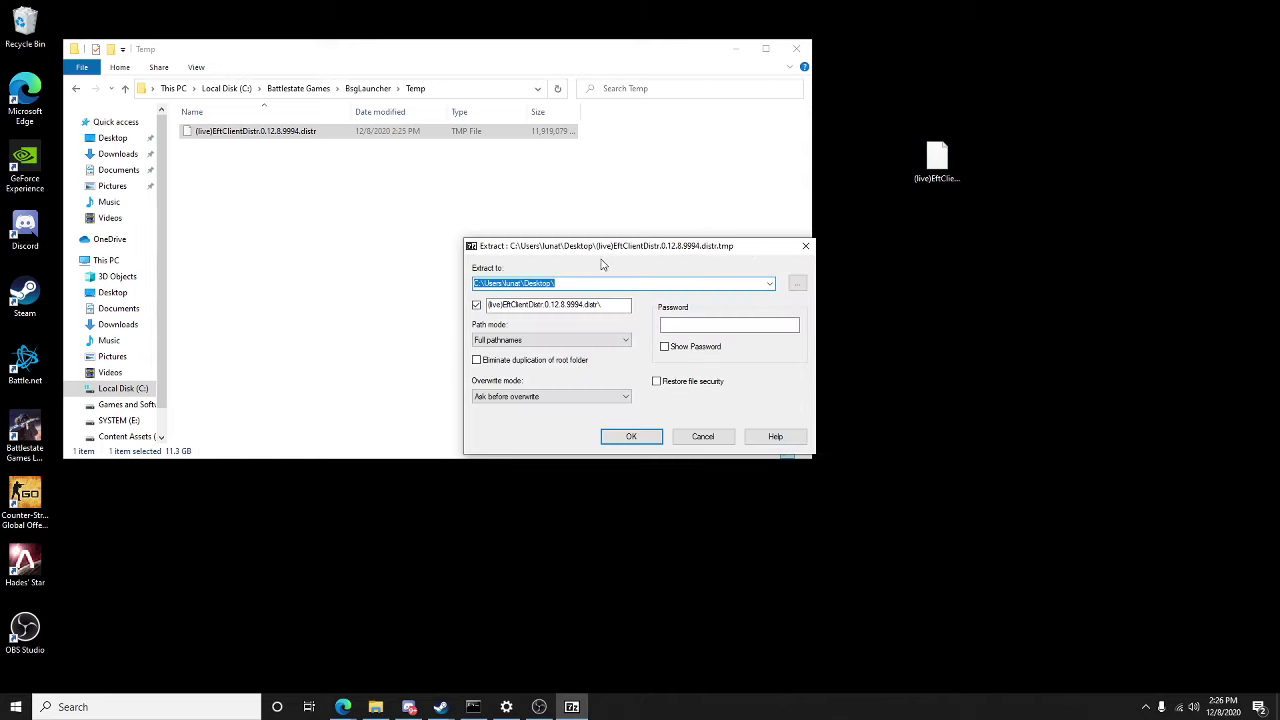
pyautogui.moveTo(615, 252); pyautogui.dragTo(503, 197)
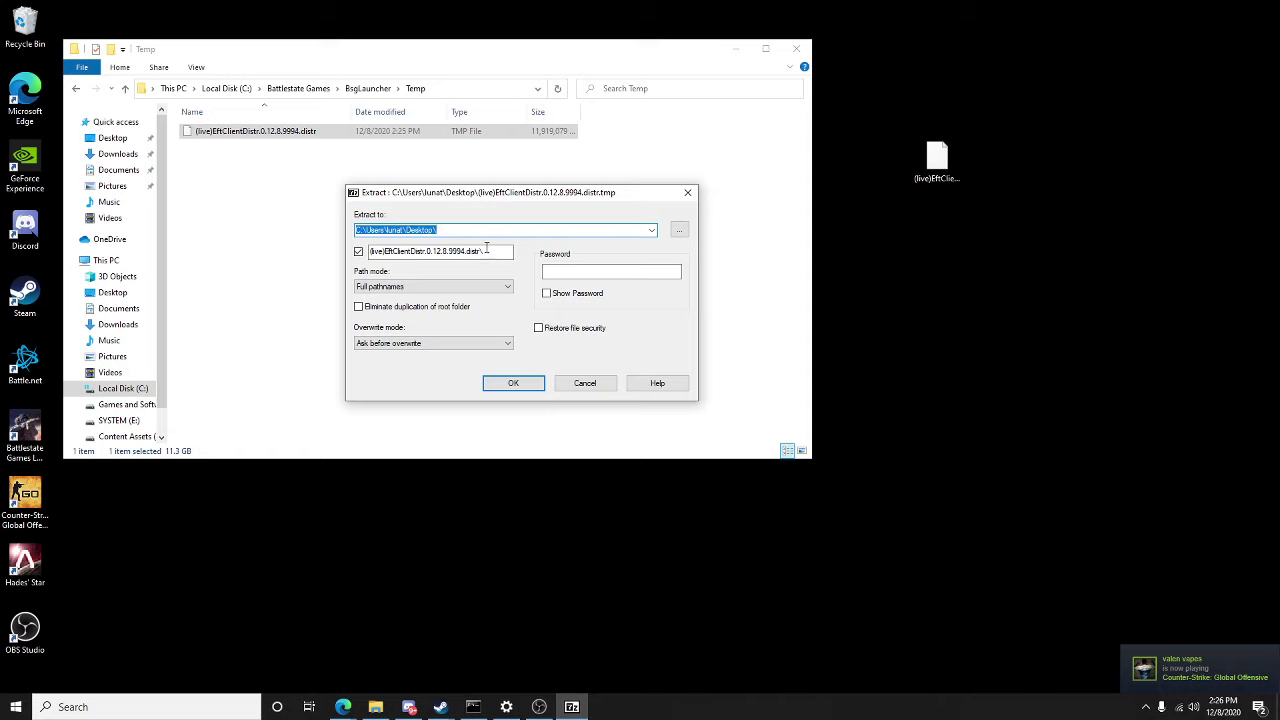
pyautogui.click(677, 232)
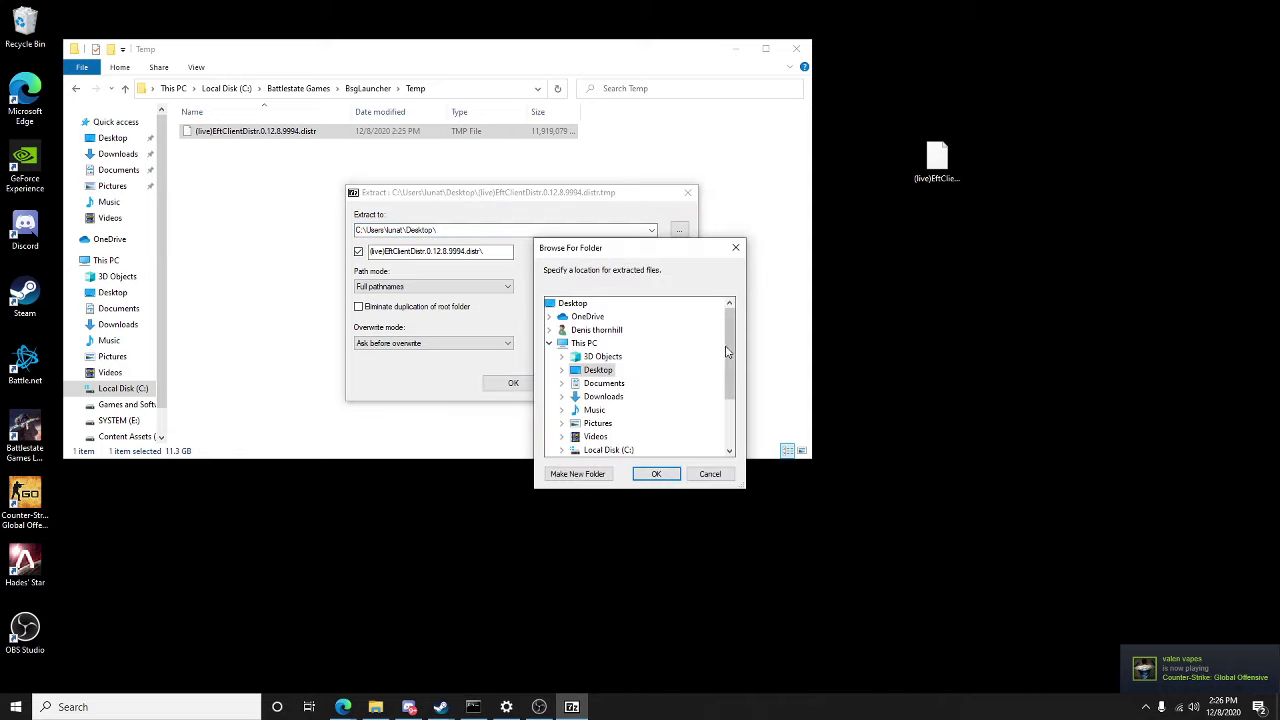
pyautogui.scroll(-1, 680, 357)
pyautogui.doubleClick(592, 444)
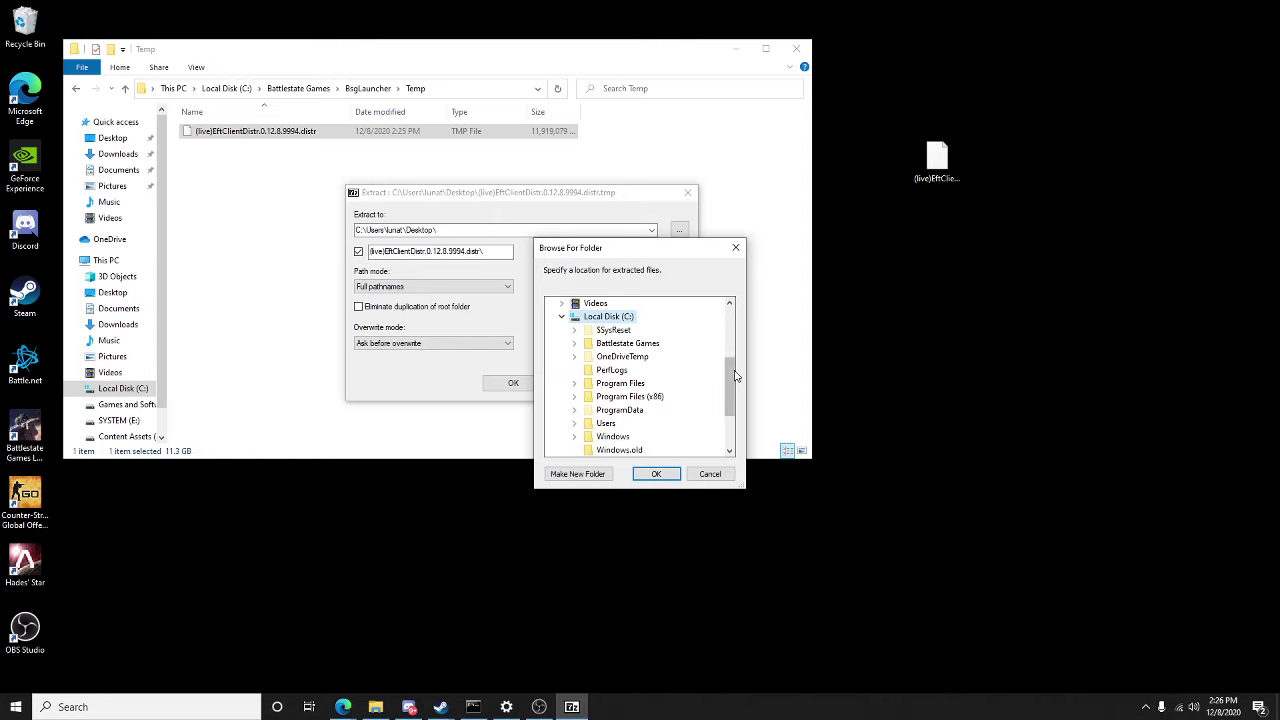
pyautogui.scroll(-2, 731, 366)
pyautogui.scroll(2, 731, 390)
pyautogui.doubleClick(628, 344)
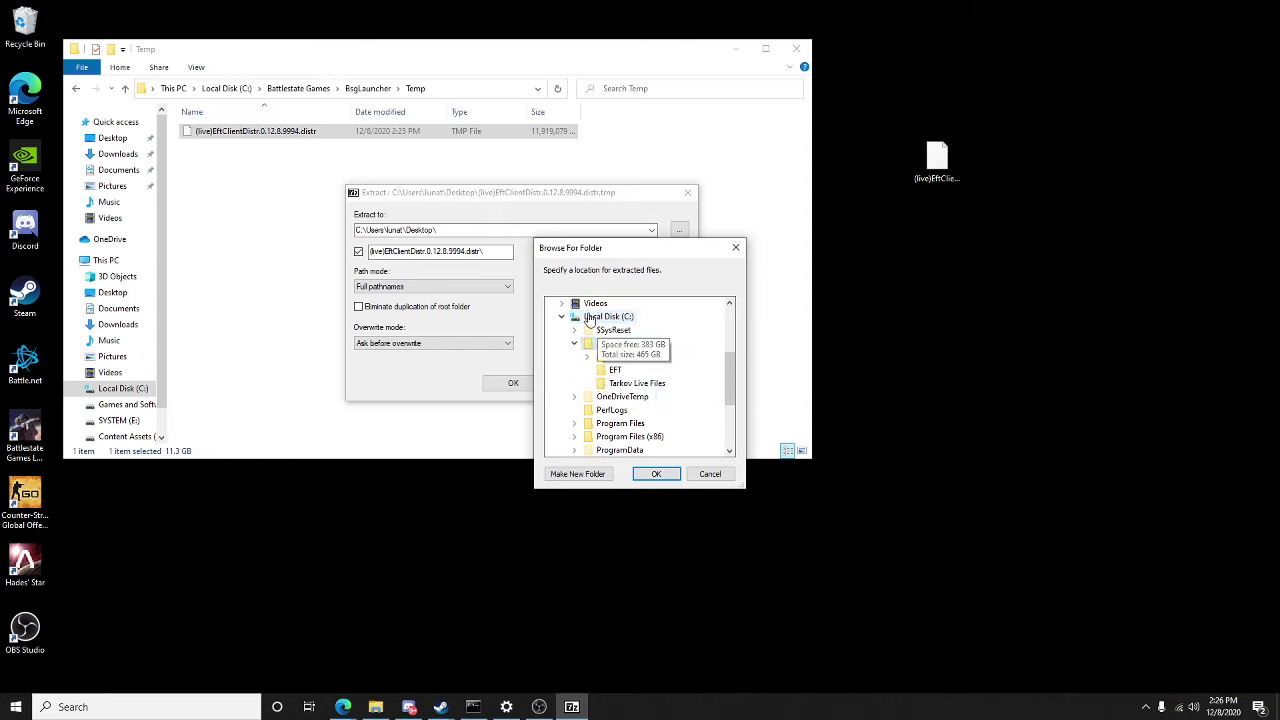
pyautogui.click(634, 389)
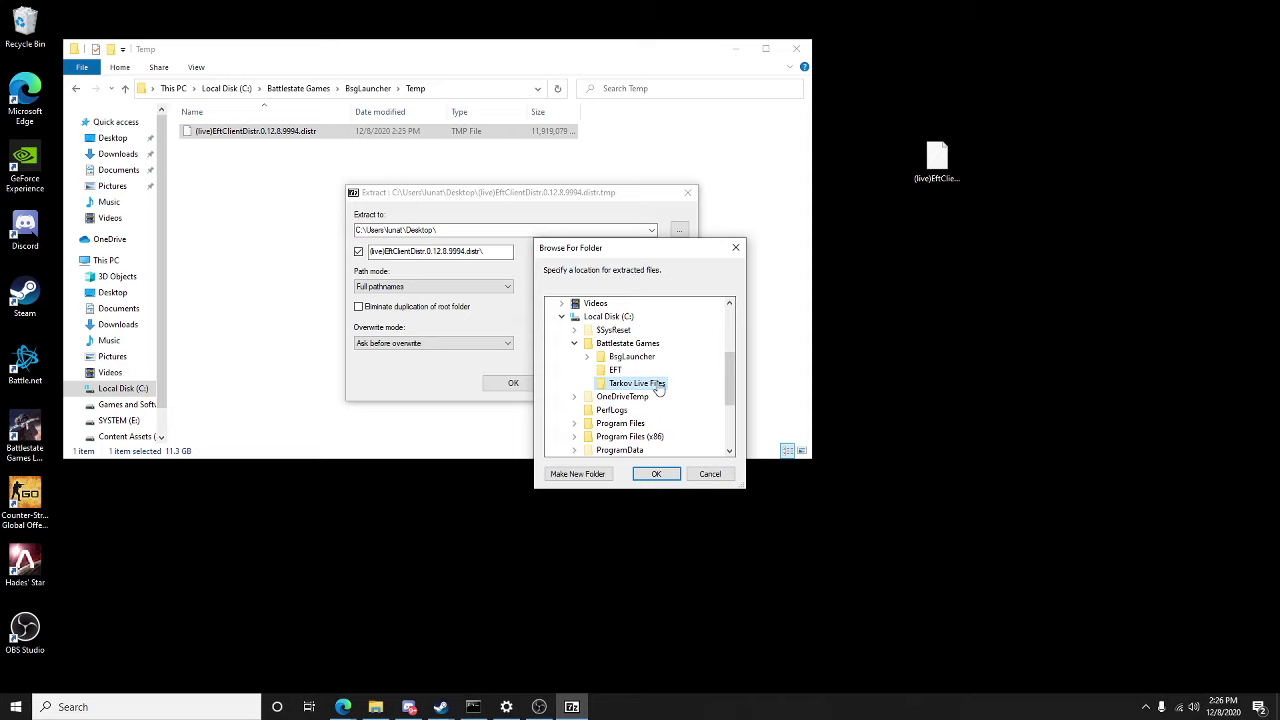
pyautogui.click(656, 474)
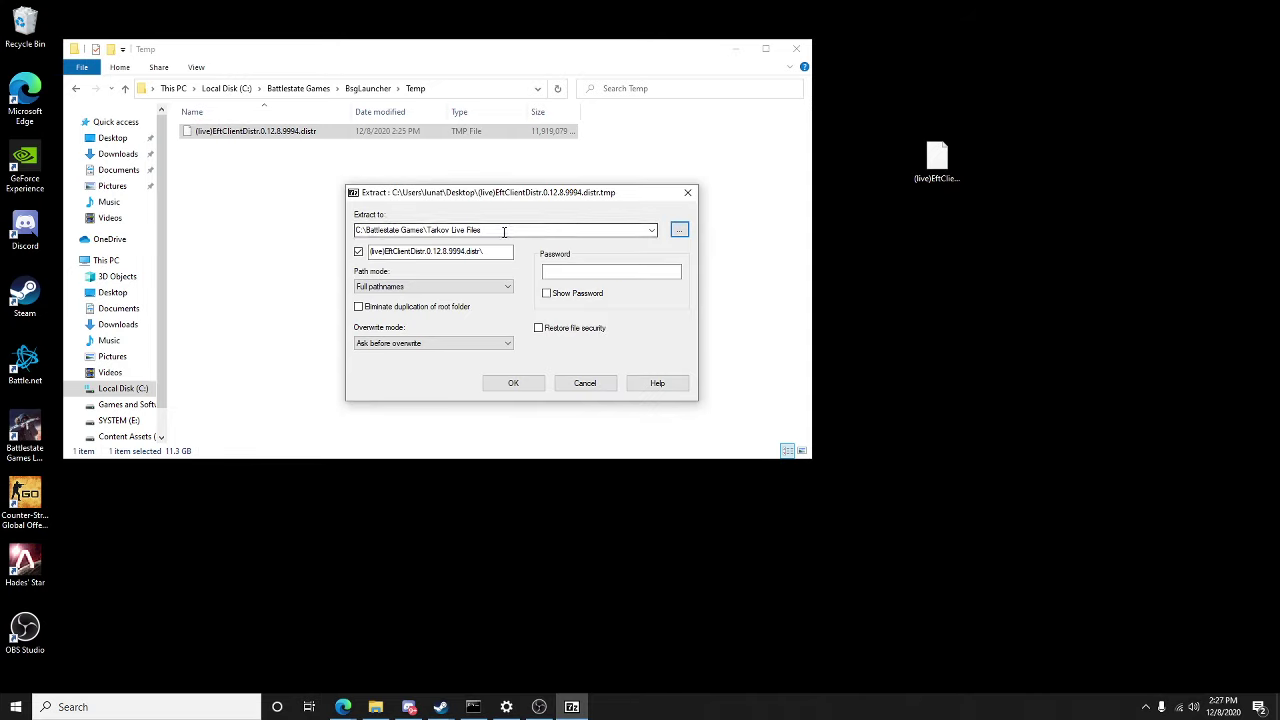
# Run the extraction of the distribution file to the end and close its progress window.
pyautogui.click(512, 384)
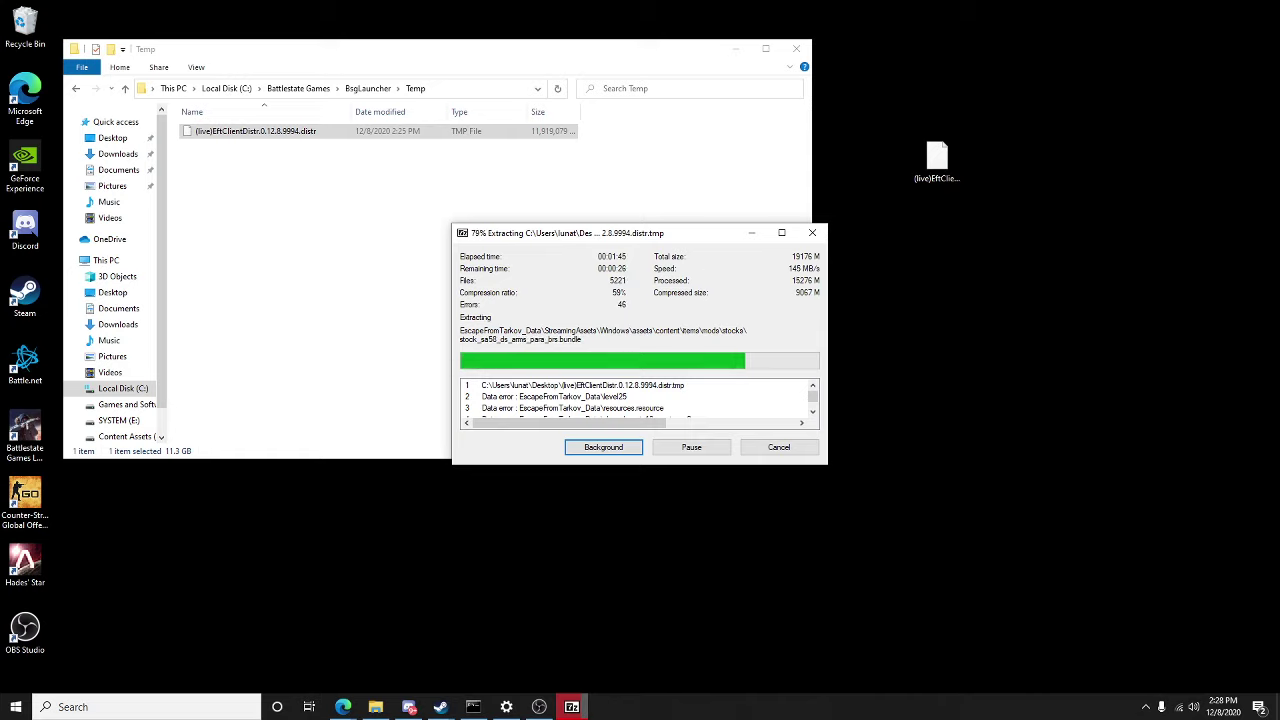
pyautogui.click(343, 707)
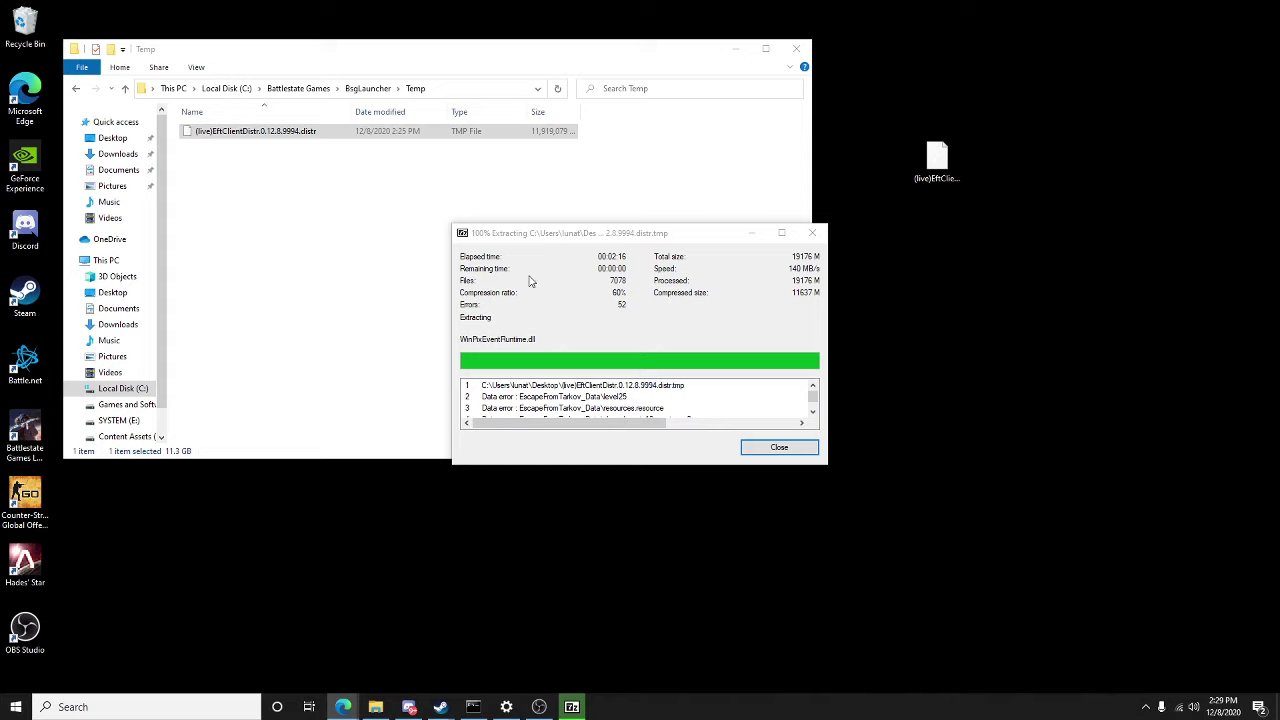
pyautogui.click(491, 239)
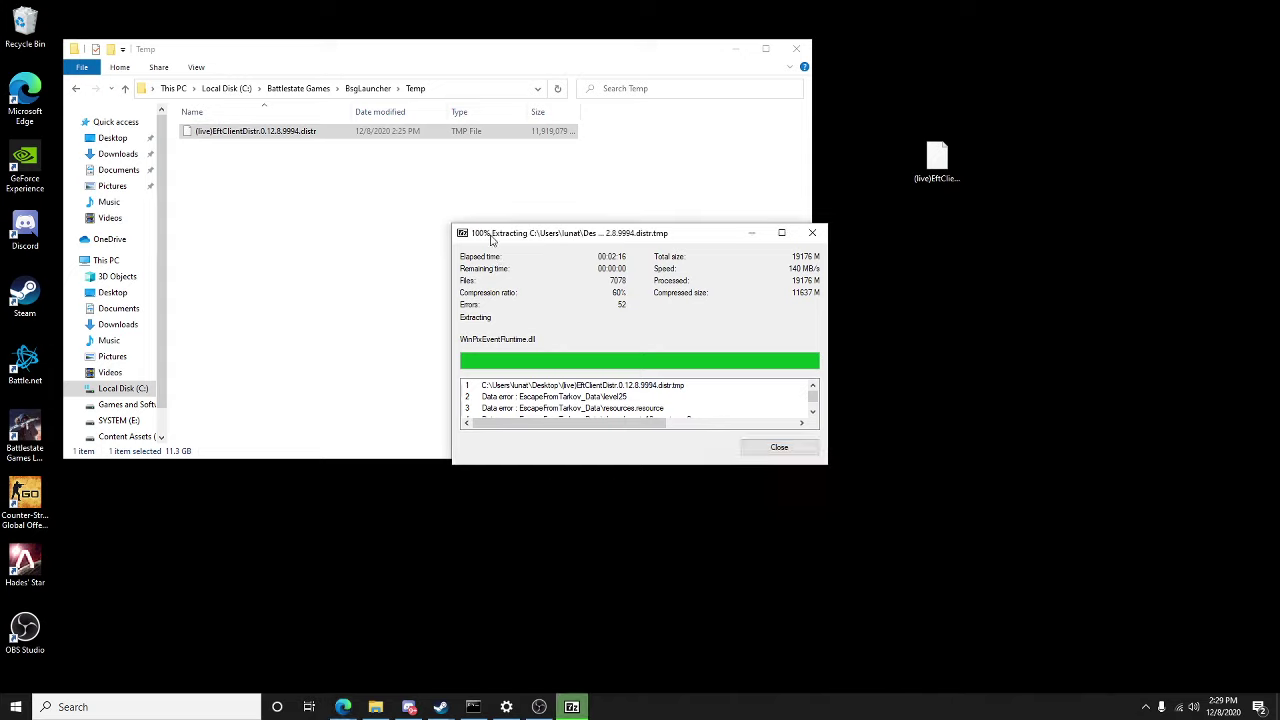
pyautogui.click(778, 448)
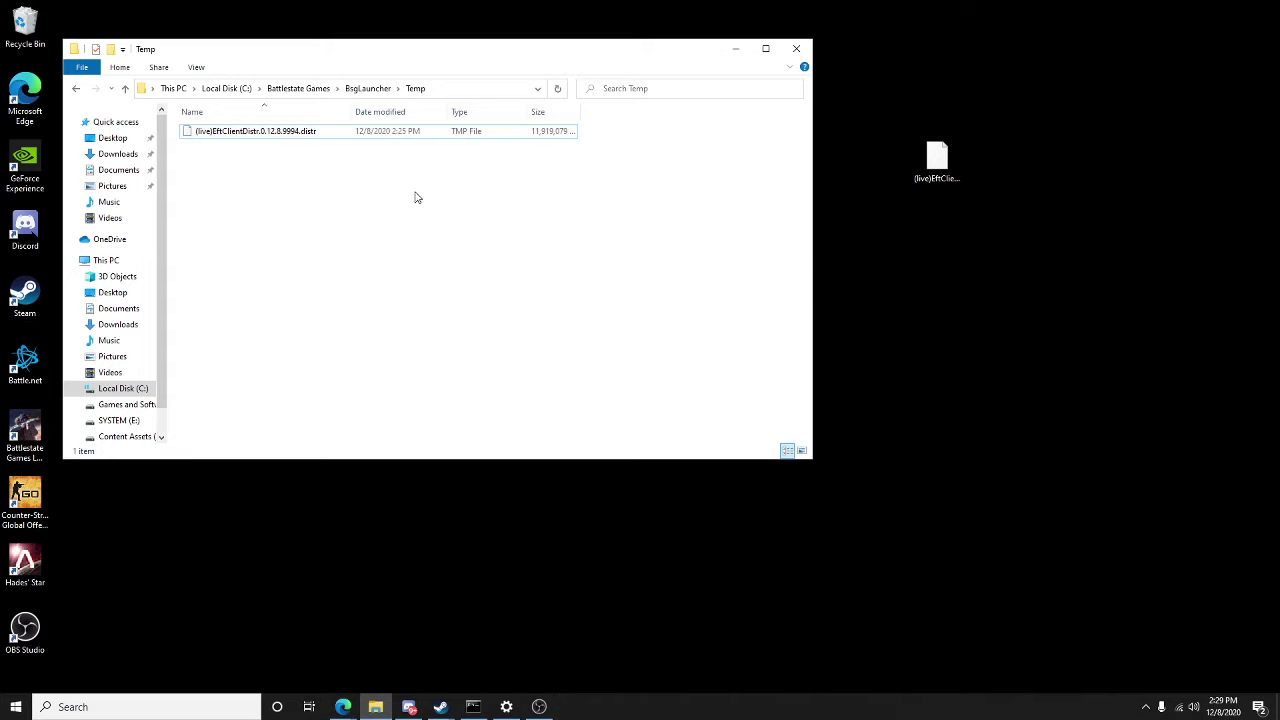
# Check the extracted (live)EftClientDistr.0.12.8.9994.distr folder inside Tarkov Live Files.
pyautogui.click(322, 88)
pyautogui.doubleClick(235, 160)
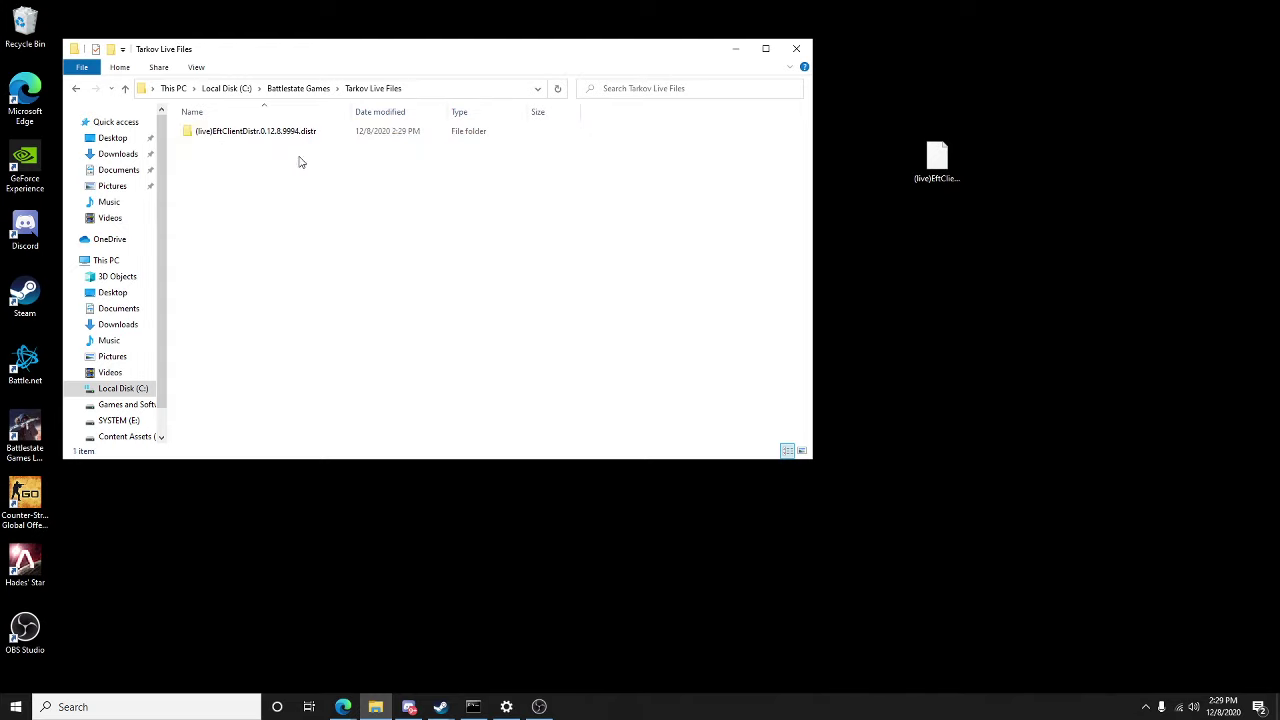
pyautogui.doubleClick(280, 131)
pyautogui.click(277, 88)
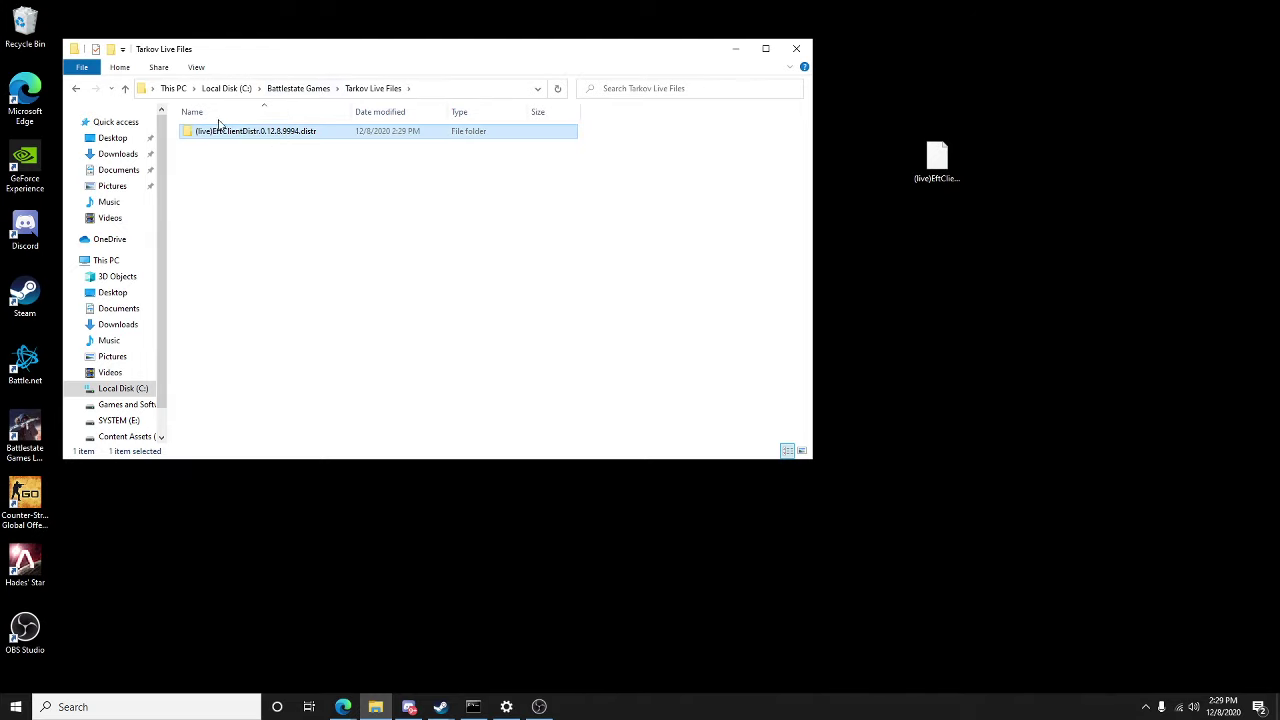
# Return the Explorer window to Local Disk (C:) and start the Battlestate Games launcher from the desktop.
pyautogui.click(238, 88)
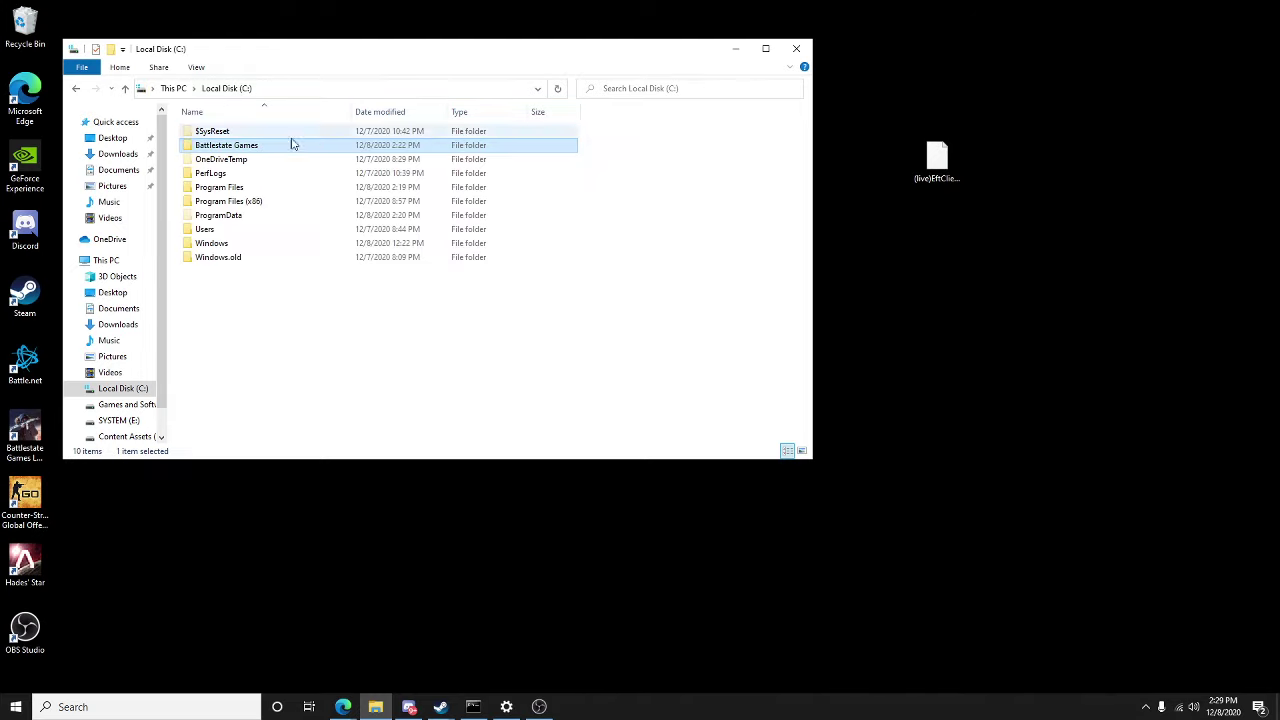
pyautogui.click(28, 440)
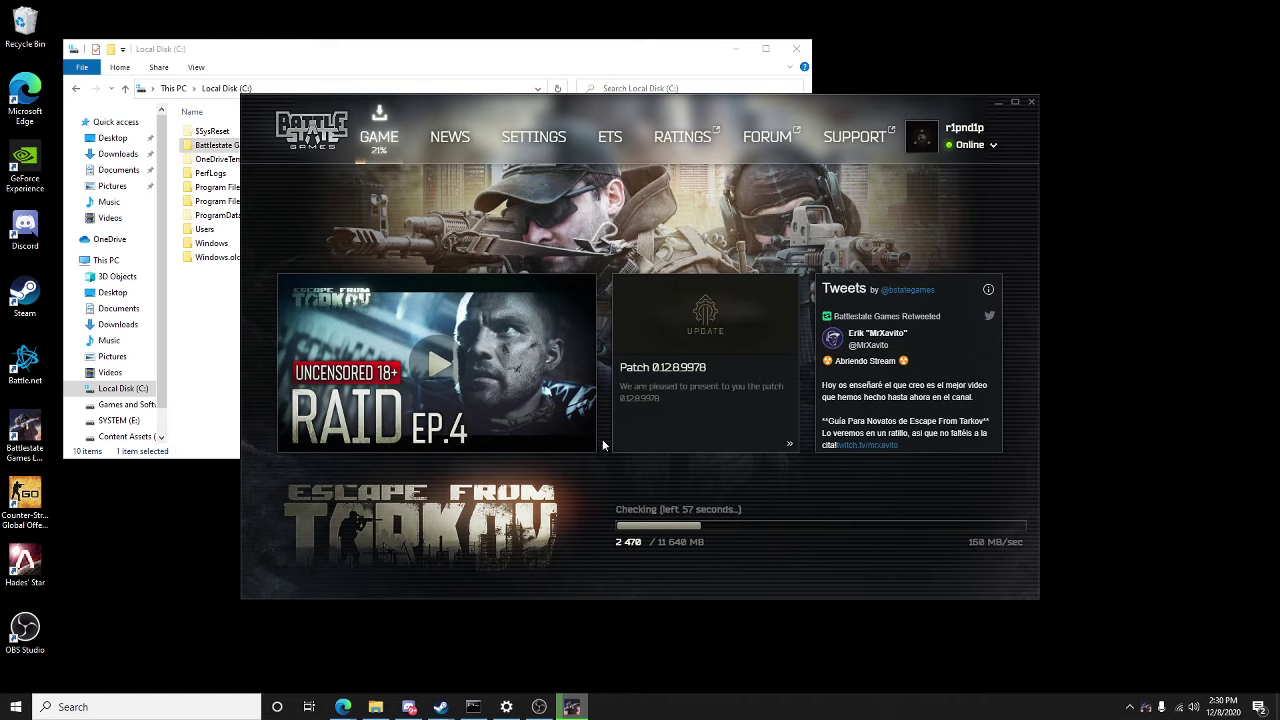
# Check the Tarkov Live Files folder inside Battlestate Games and return to the Battlestate Games folder while the launcher finishes checking.
pyautogui.click(215, 145)
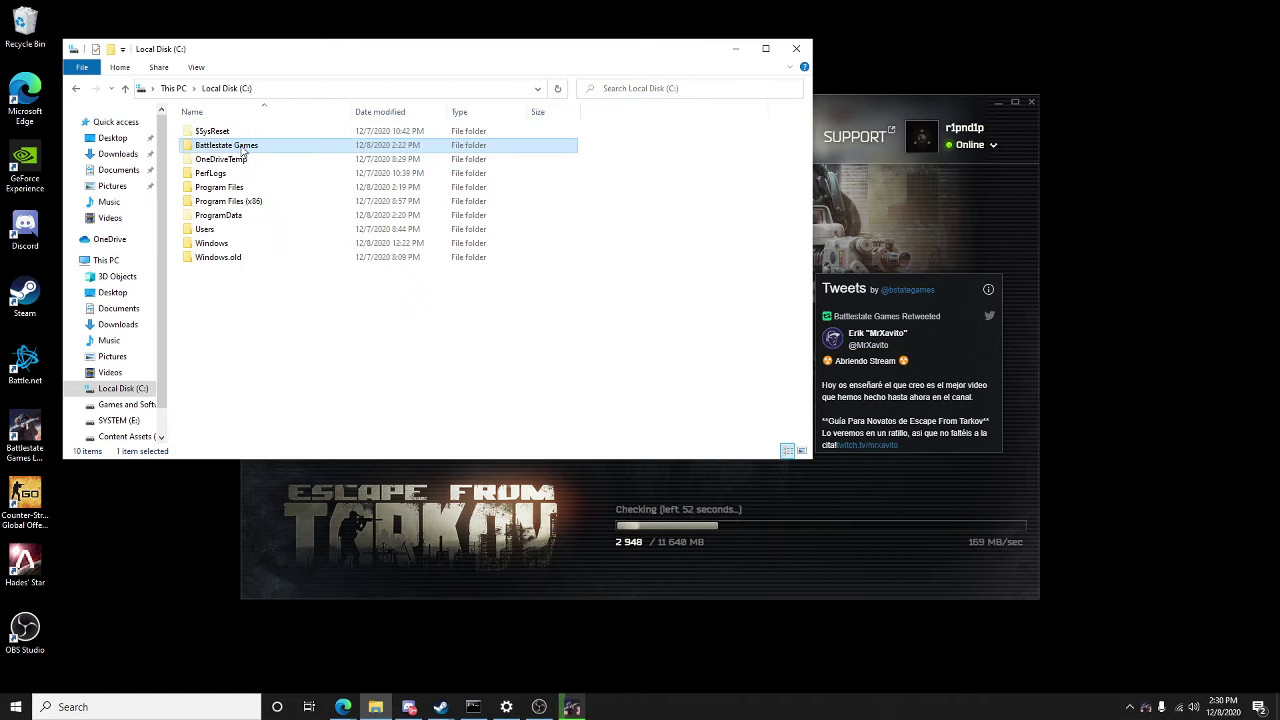
pyautogui.doubleClick(215, 145)
pyautogui.click(215, 162)
pyautogui.doubleClick(215, 162)
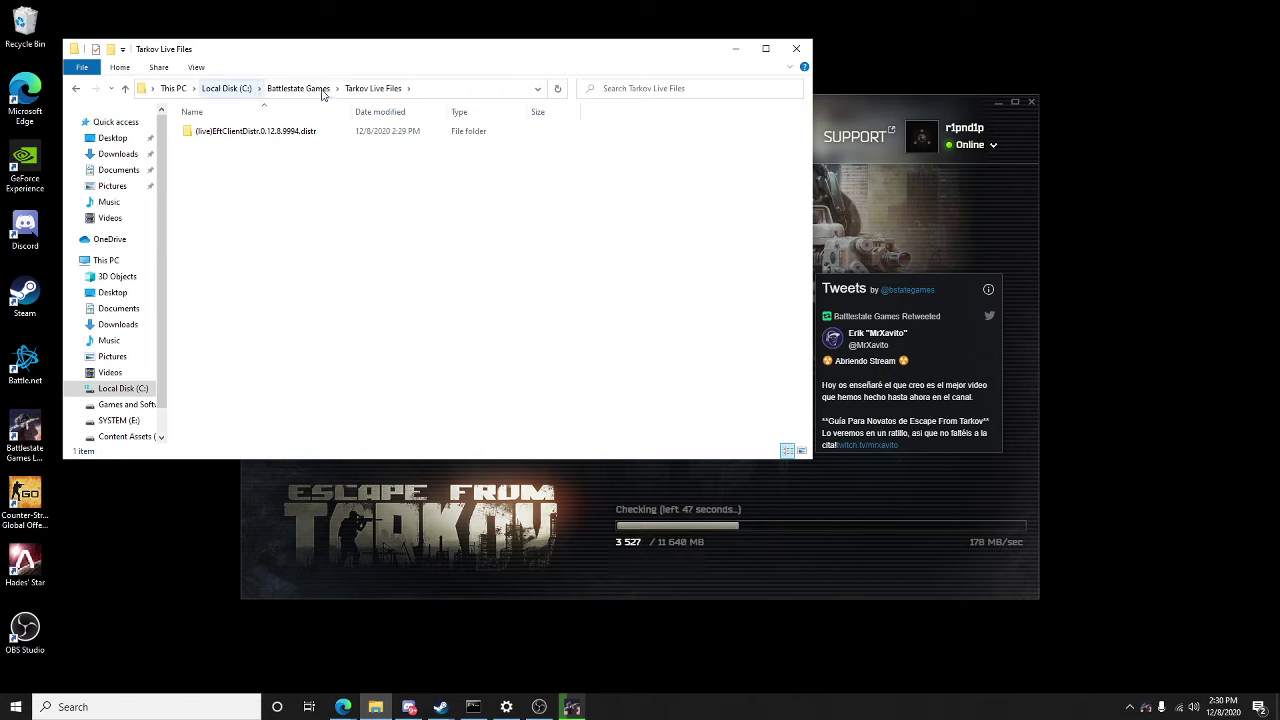
pyautogui.click(300, 88)
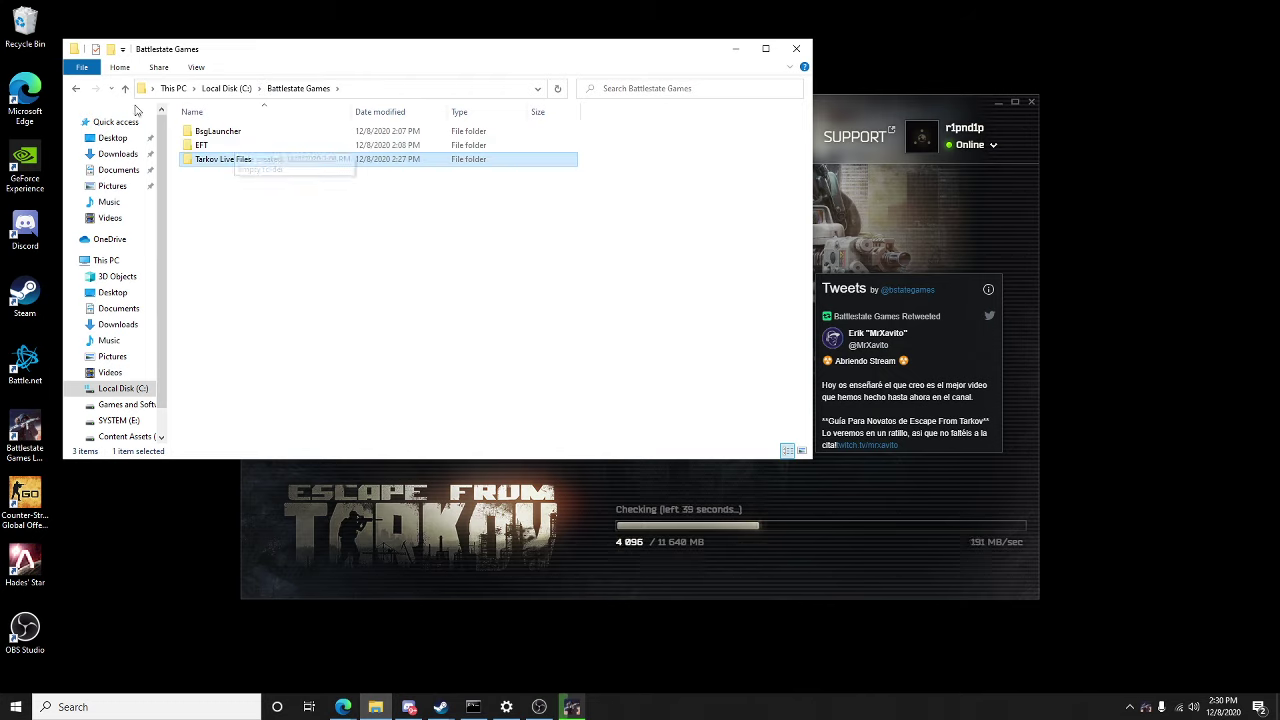
pyautogui.moveTo(227, 166)
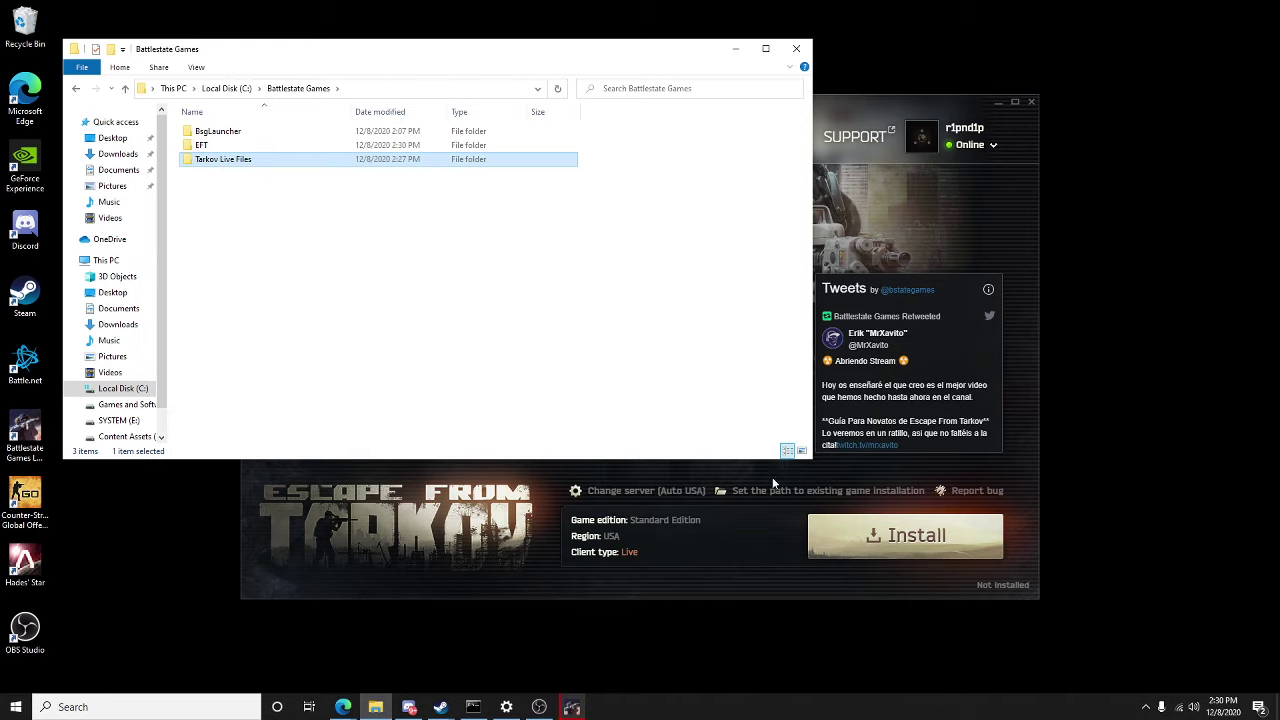
# Try to set the launcher's path to the existing game installation to C:\Battlestate Games\Tarkov Live Files.
pyautogui.click(708, 410)
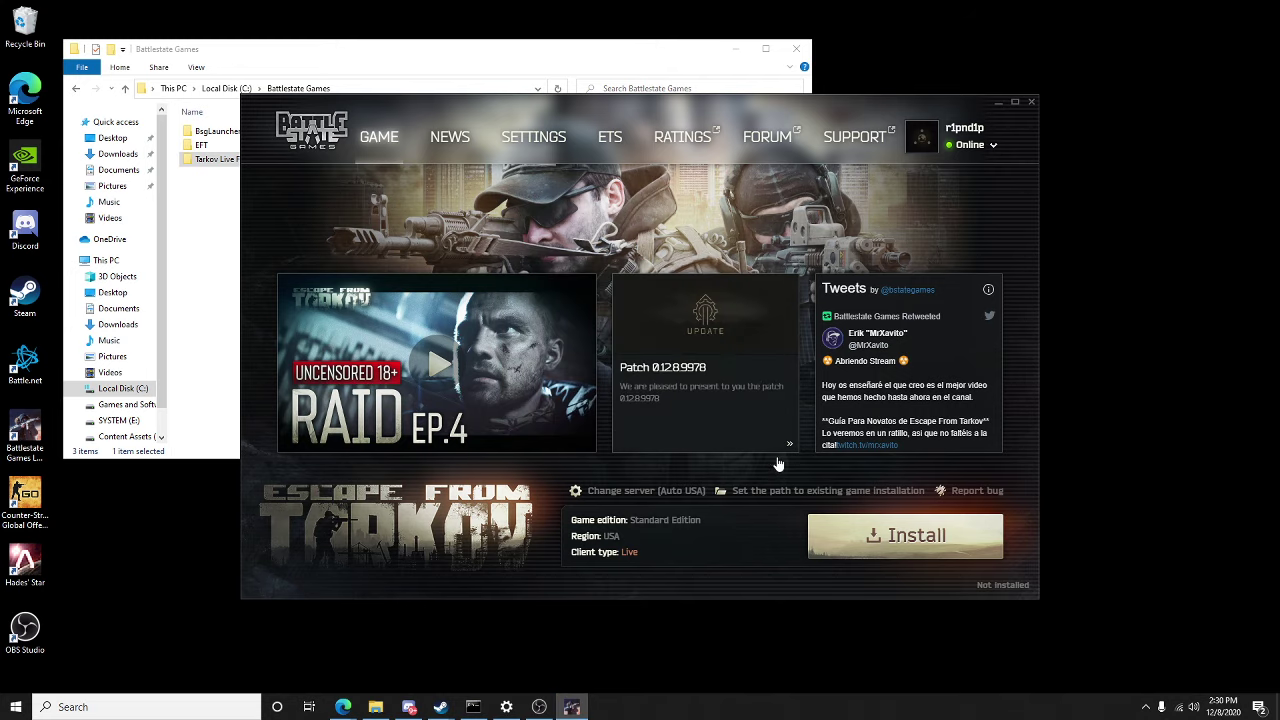
pyautogui.click(886, 496)
pyautogui.click(432, 208)
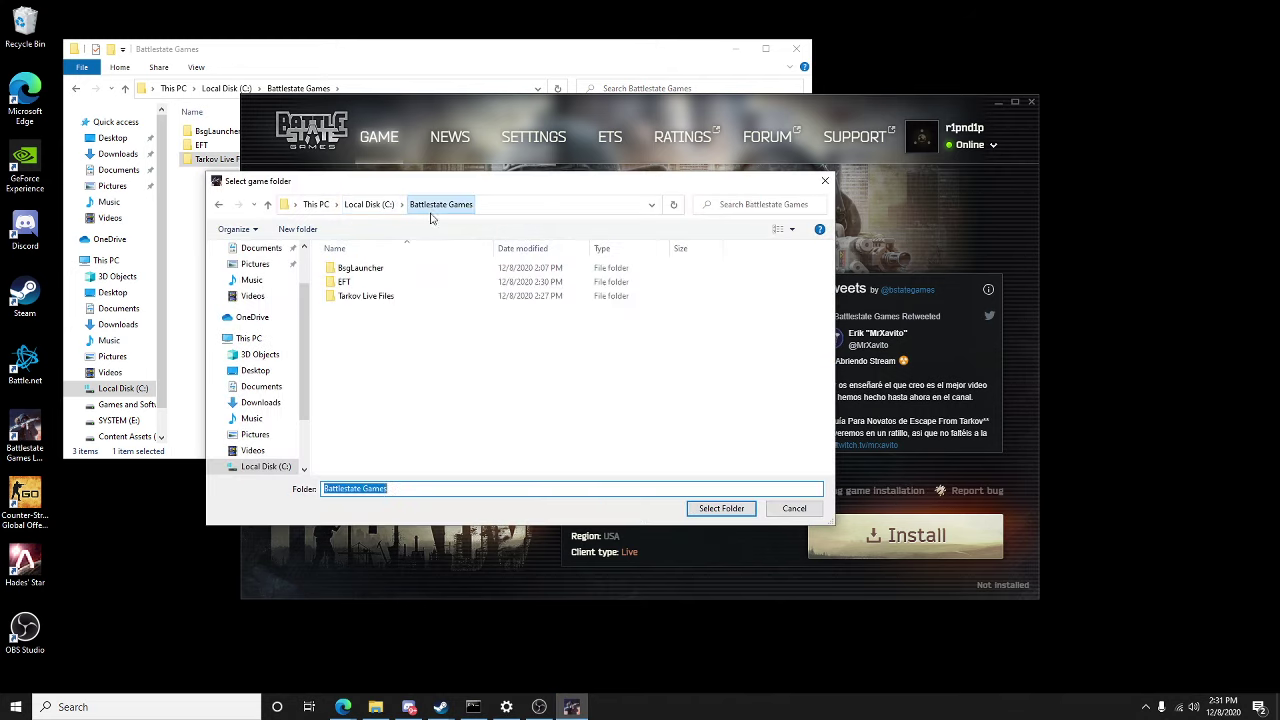
pyautogui.click(368, 296)
pyautogui.click(721, 508)
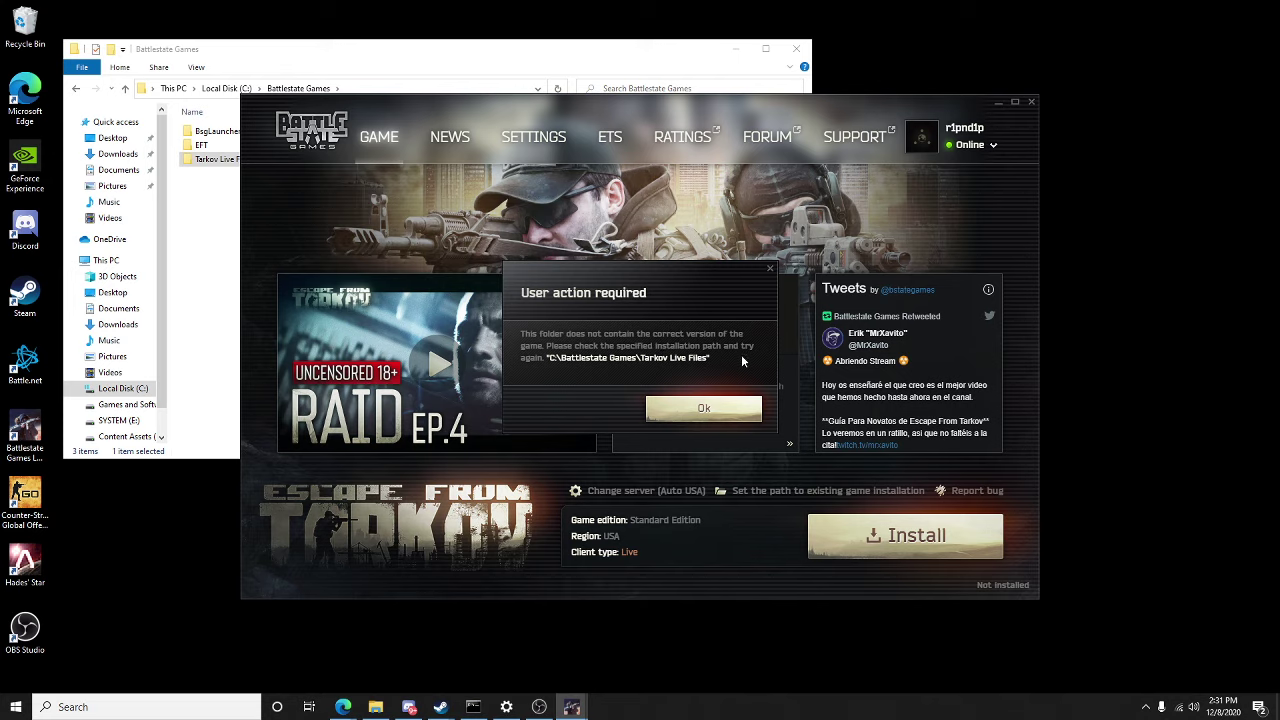
pyautogui.click(704, 409)
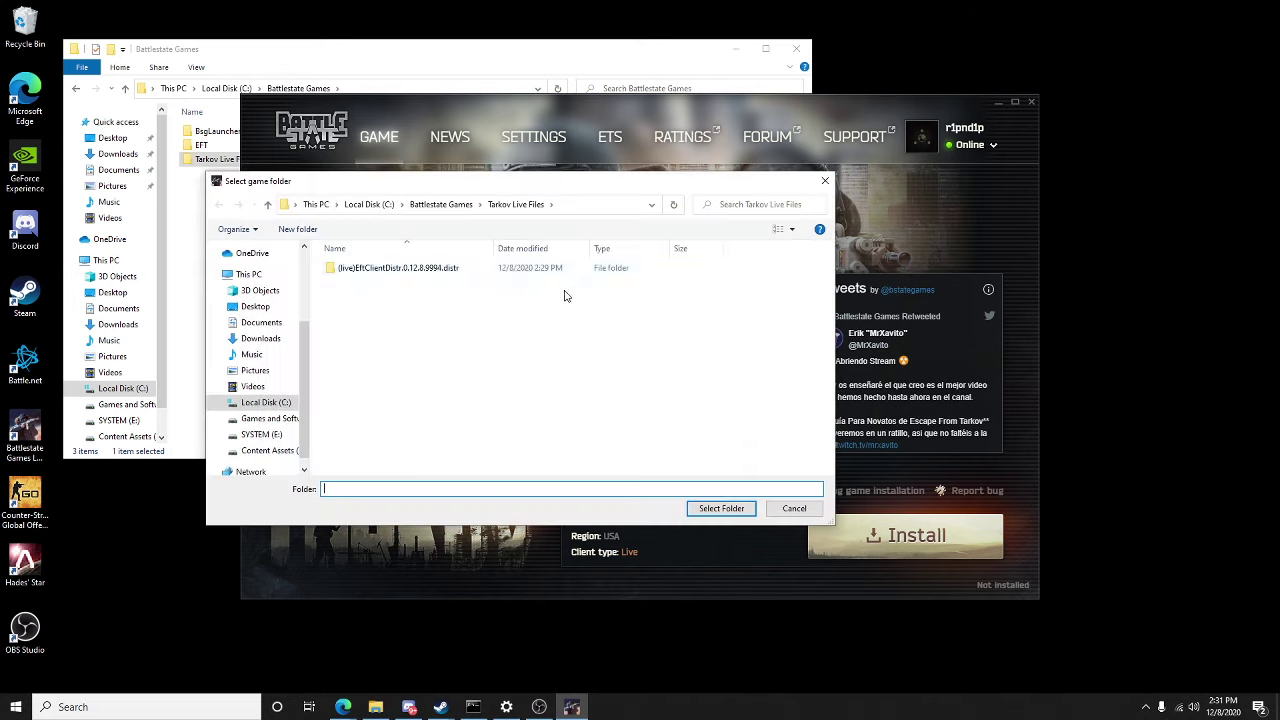
# Set the existing game installation path to the (live)EftClientDistr.0.12.8.9994.distr folder inside Tarkov Live Files.
pyautogui.click(410, 270)
pyautogui.click(721, 508)
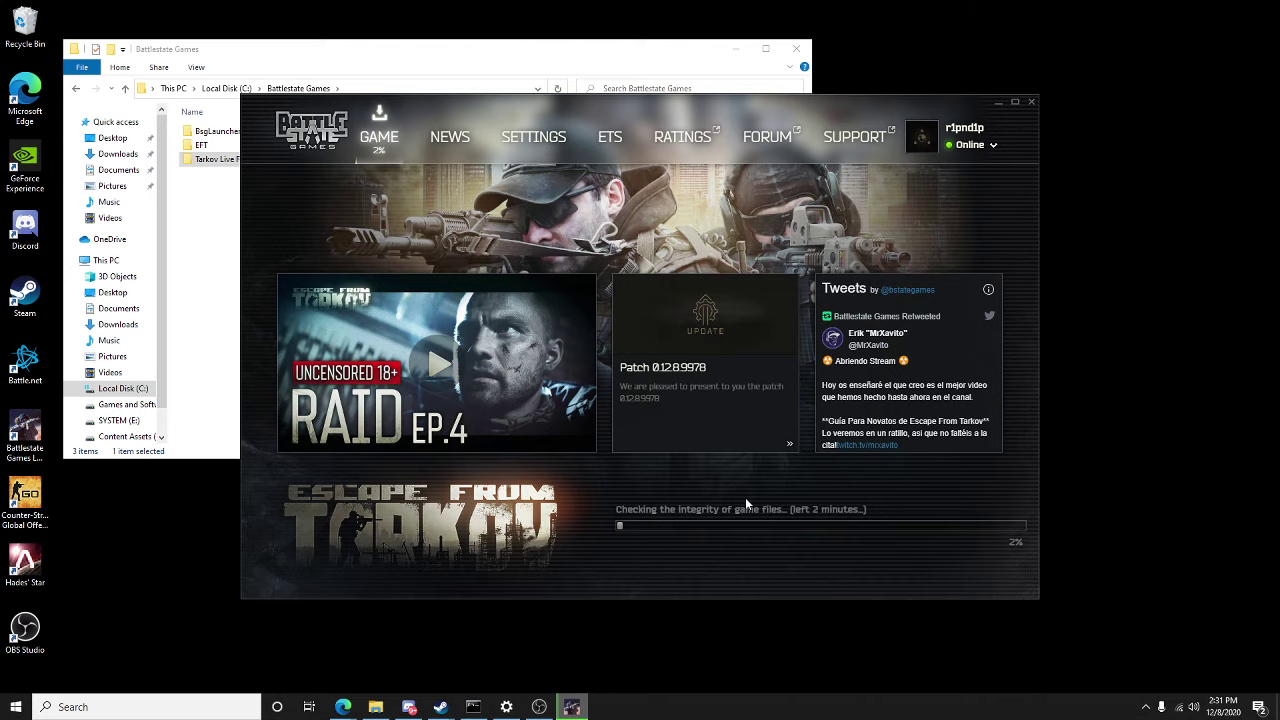
# Review the chosen game folder inside Tarkov Live Files in Explorer, and minimize the Explorer window.
pyautogui.click(205, 220)
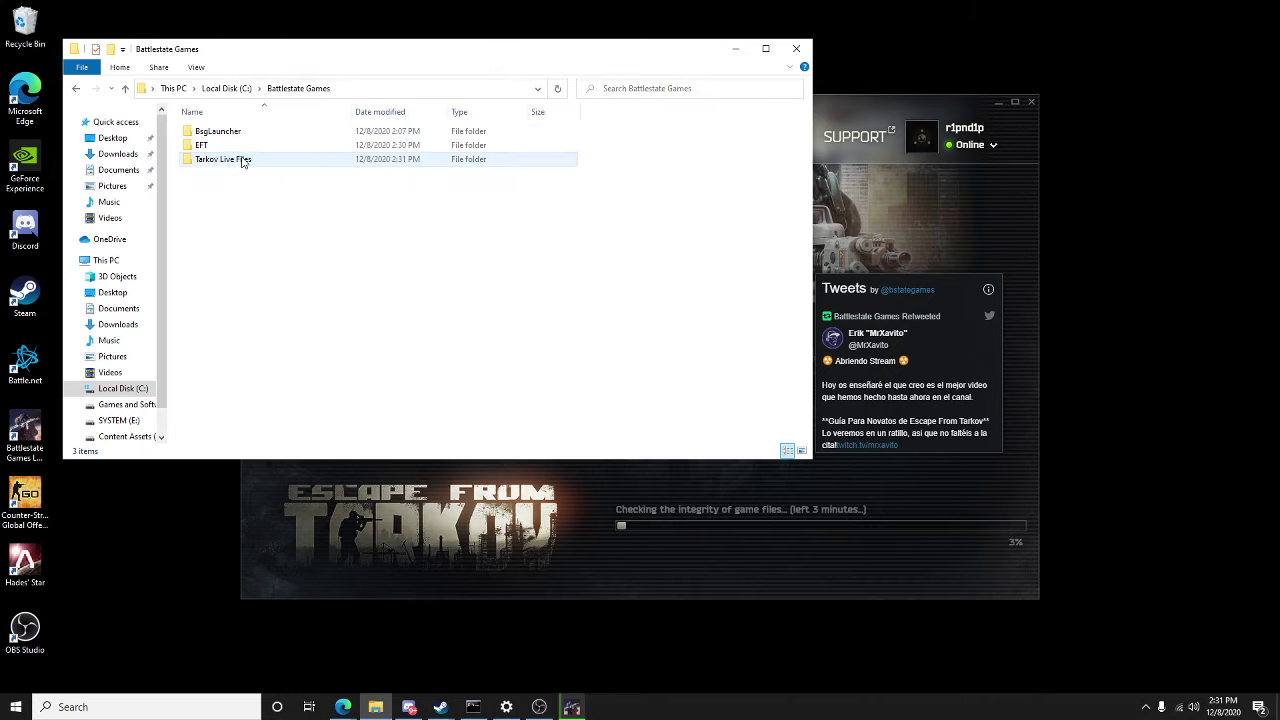
pyautogui.click(242, 163)
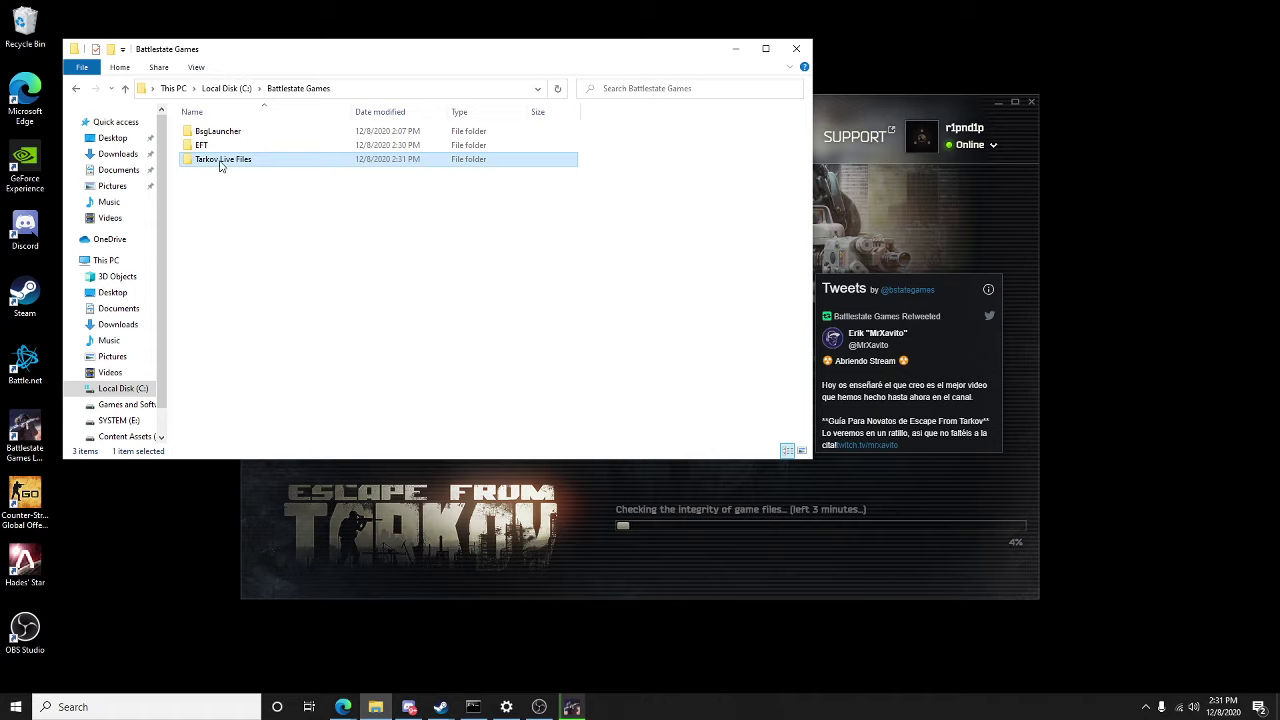
pyautogui.doubleClick(243, 164)
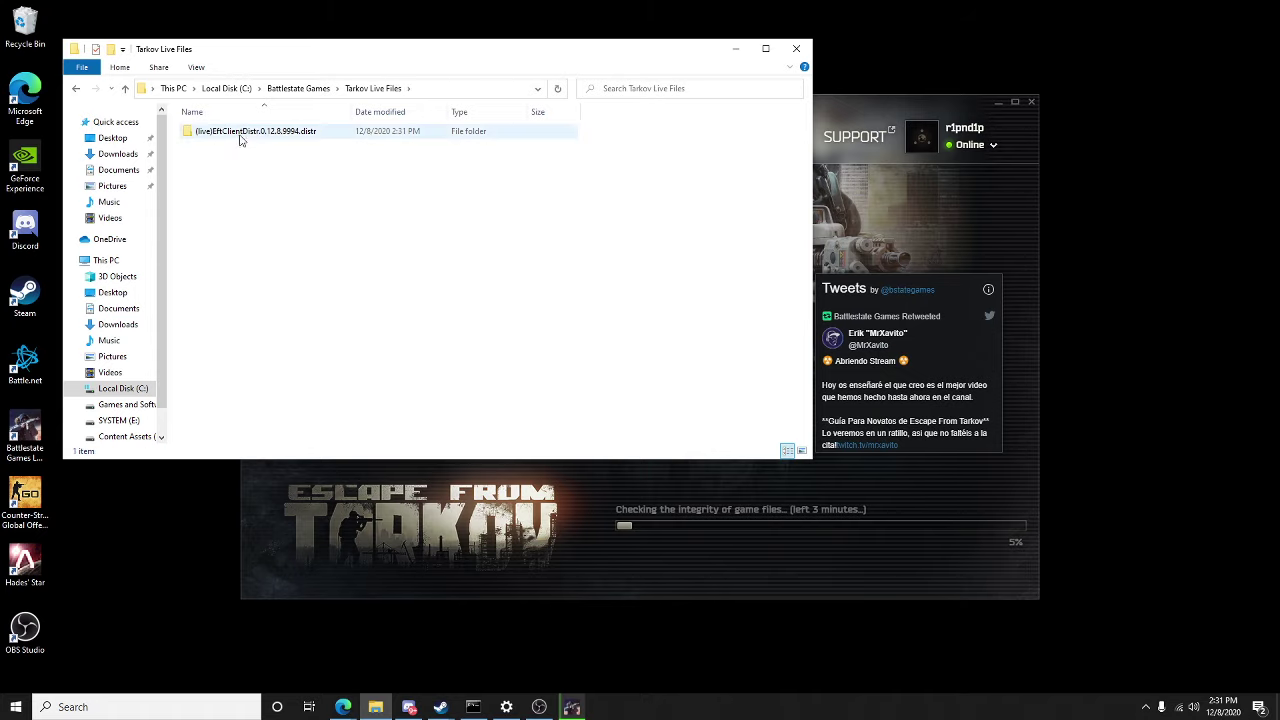
pyautogui.click(241, 138)
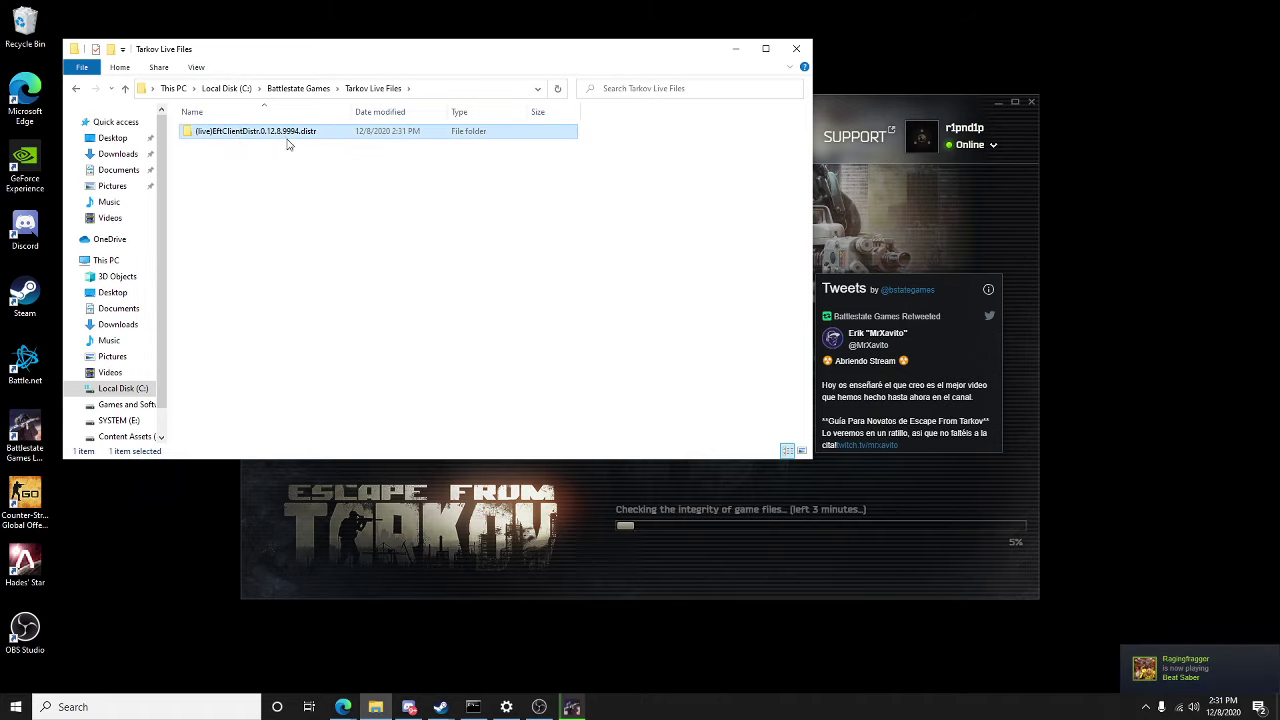
pyautogui.click(736, 50)
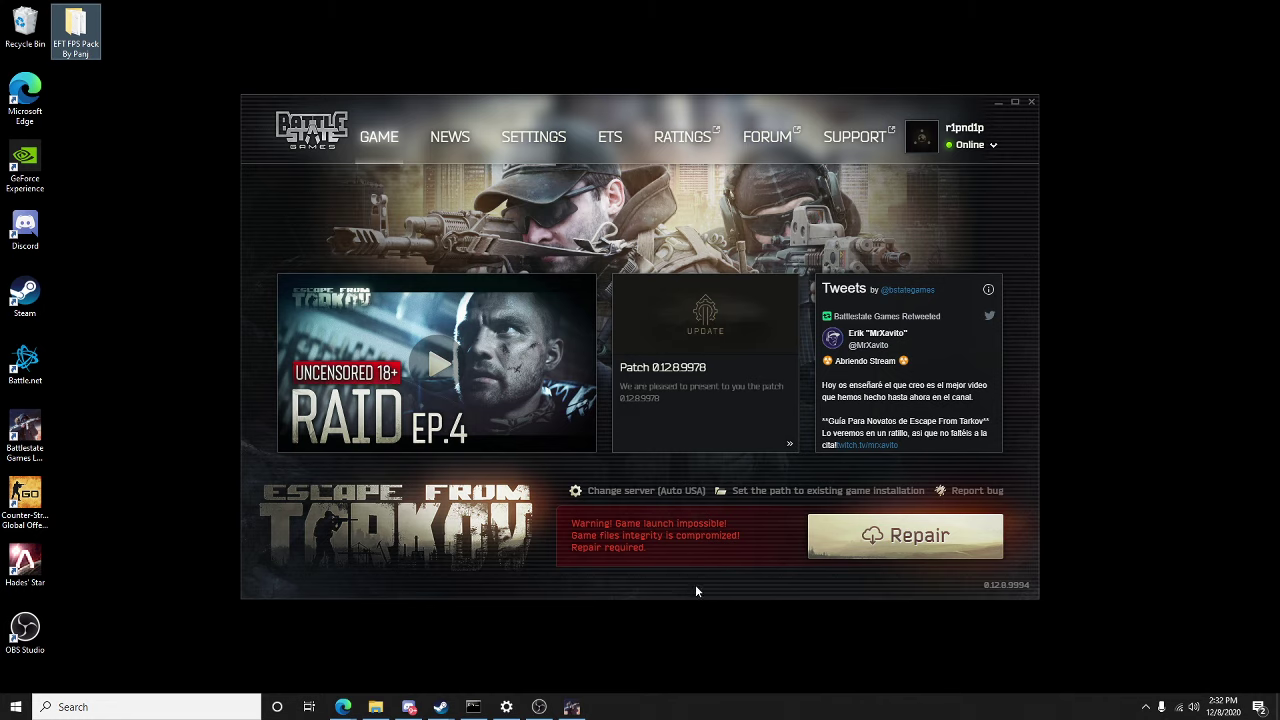
# Start the launcher's repair of the Escape from Tarkov game files.
pyautogui.click(887, 545)
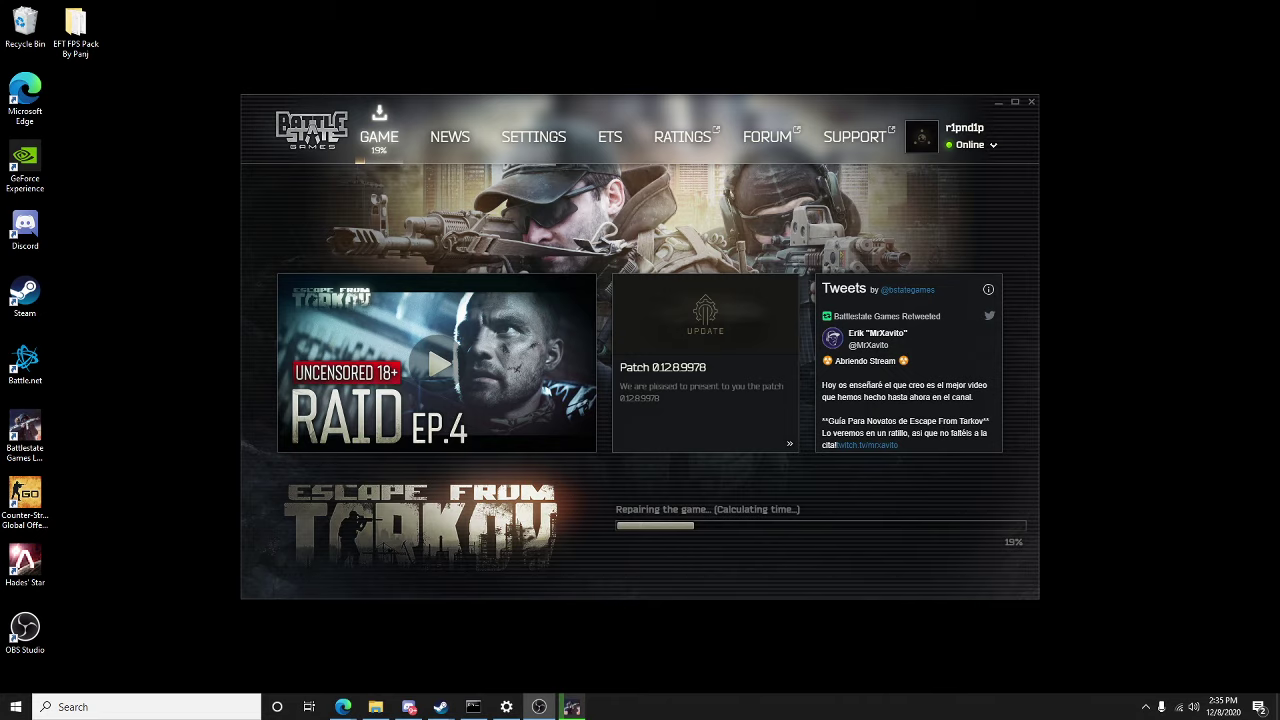
# Rearrange the launcher window and the desktop distribution file so they sit side by side, and select the file.
pyautogui.moveTo(713, 116); pyautogui.dragTo(427, 144)
pyautogui.moveTo(928, 165); pyautogui.dragTo(1030, 190)
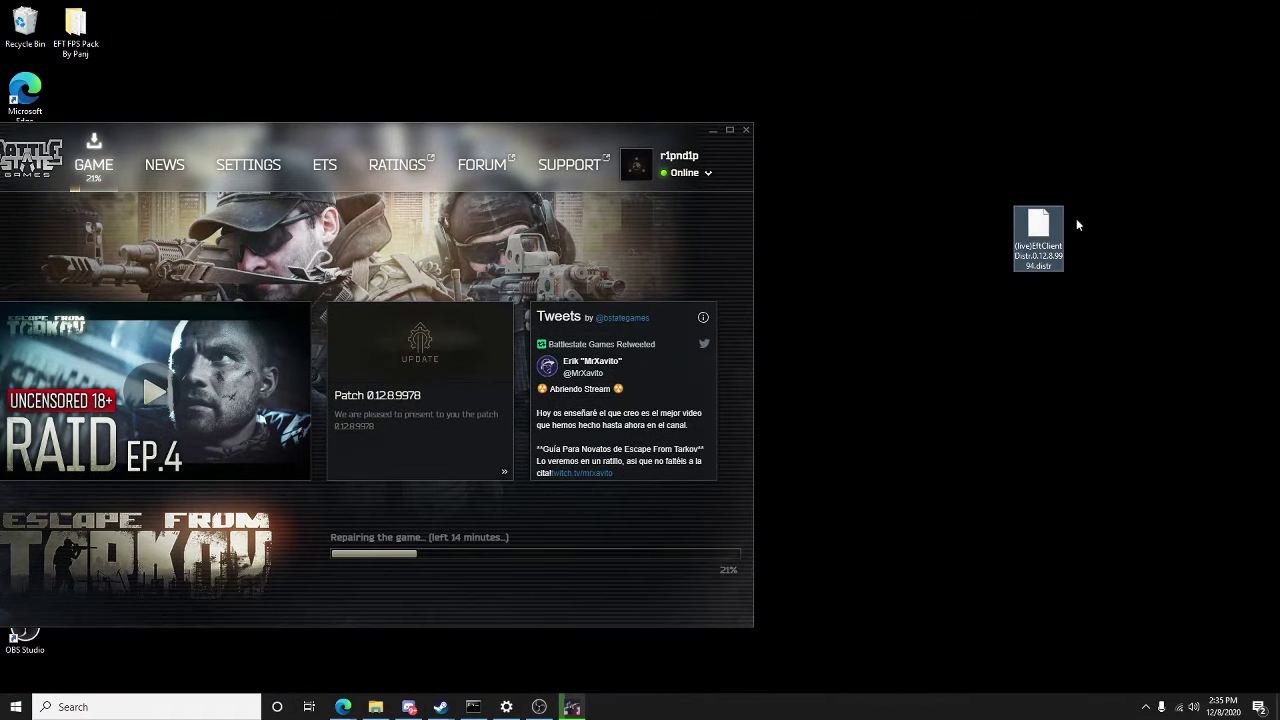
pyautogui.moveTo(1057, 245); pyautogui.dragTo(1114, 150)
pyautogui.moveTo(594, 136); pyautogui.dragTo(752, 97)
pyautogui.click(1097, 176)
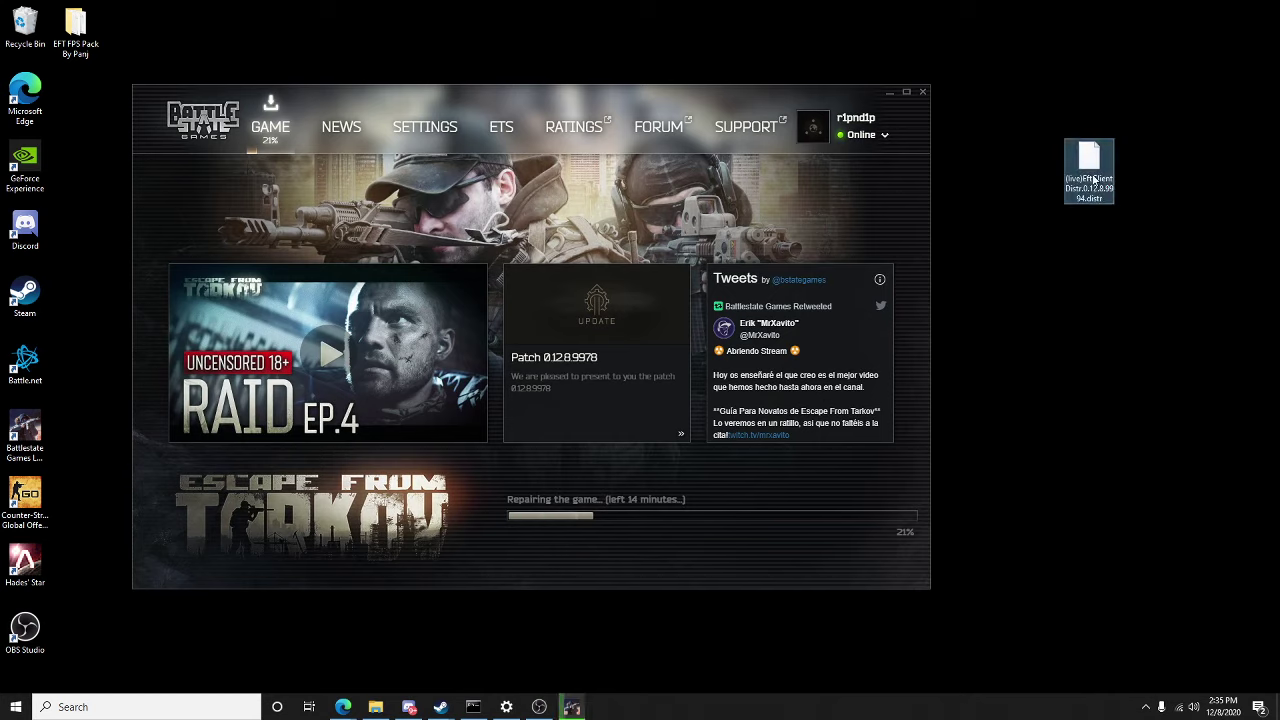